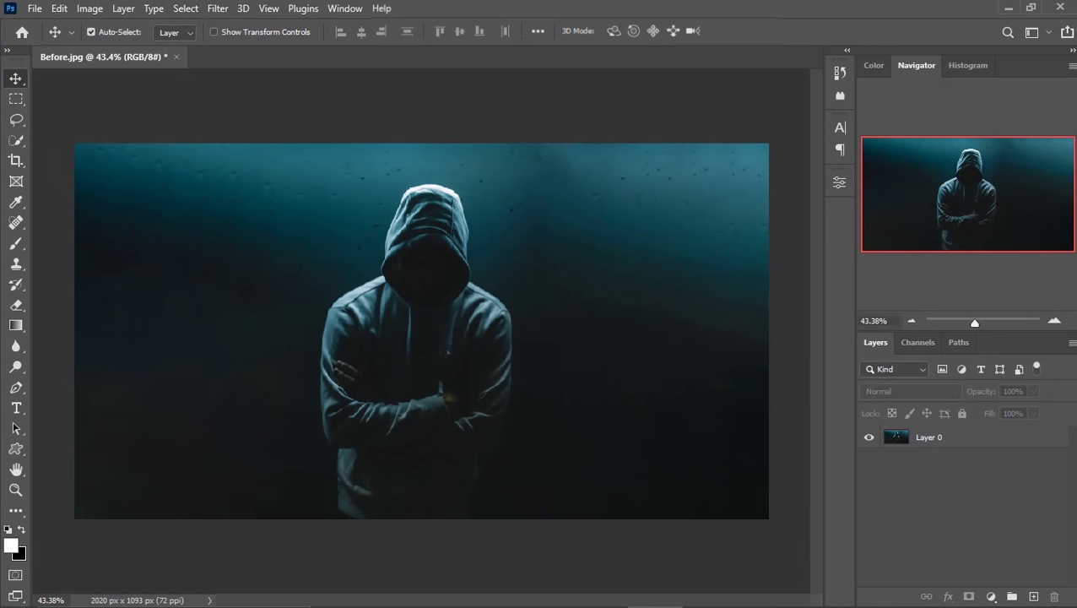
Desaturate Layer 0 with Shift+Ctrl+U and duplicate it as Layer 0 copy
{"action": "left_click", "coordinate": [971, 437]}
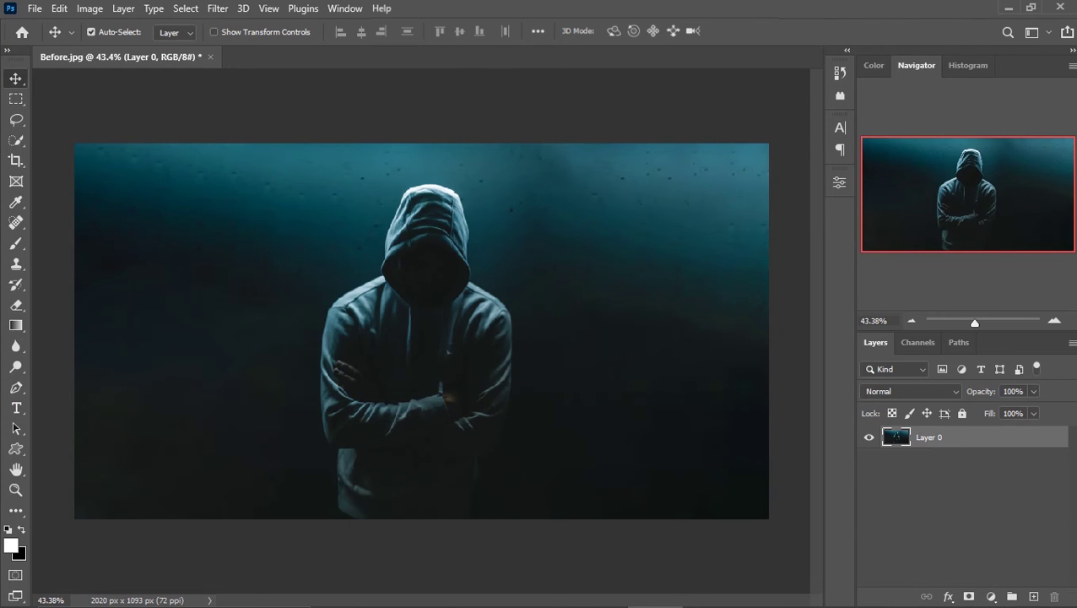
{"action": "left_click", "coordinate": [91, 32]}
{"action": "key", "text": "shift+ctrl+u"}
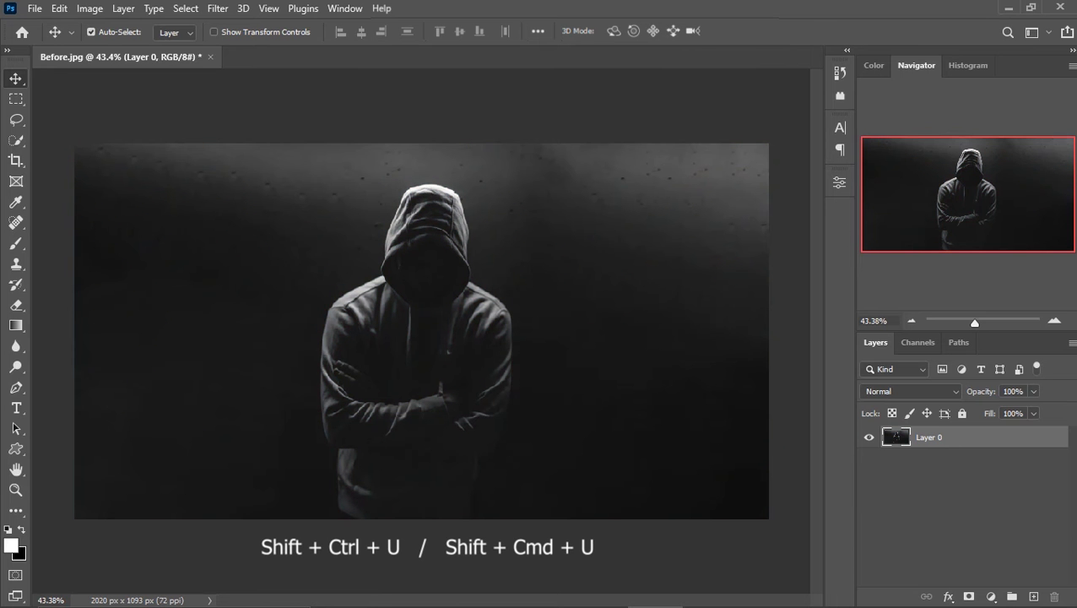
{"action": "key", "text": "ctrl"}
{"action": "key", "text": "ctrl+j"}
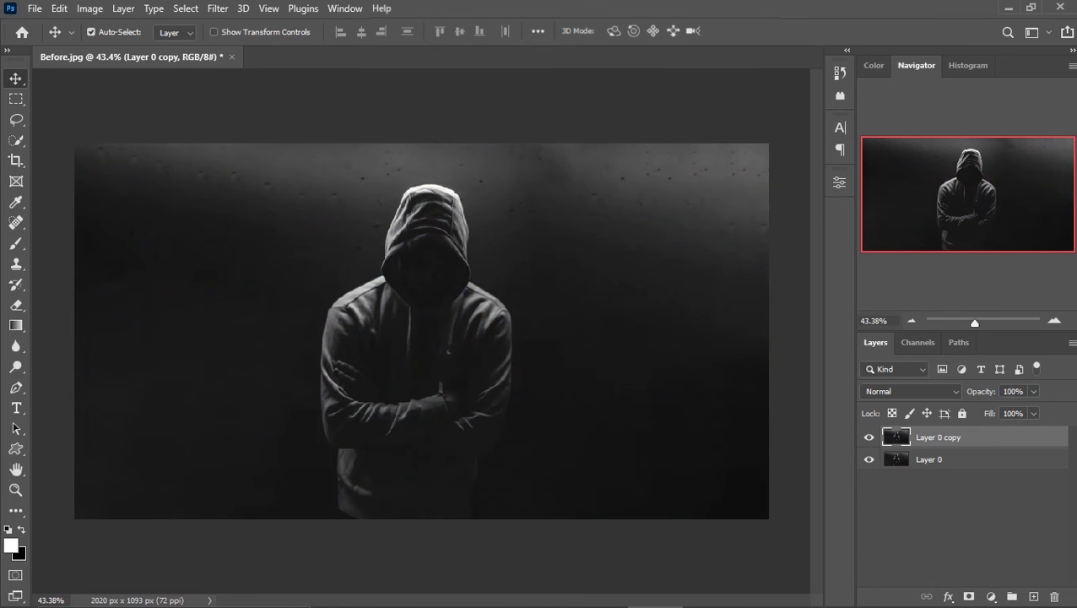
Uncheck the R channel in Layer 0 copy's Advanced Blending options and confirm
{"action": "left_click", "coordinate": [949, 597]}
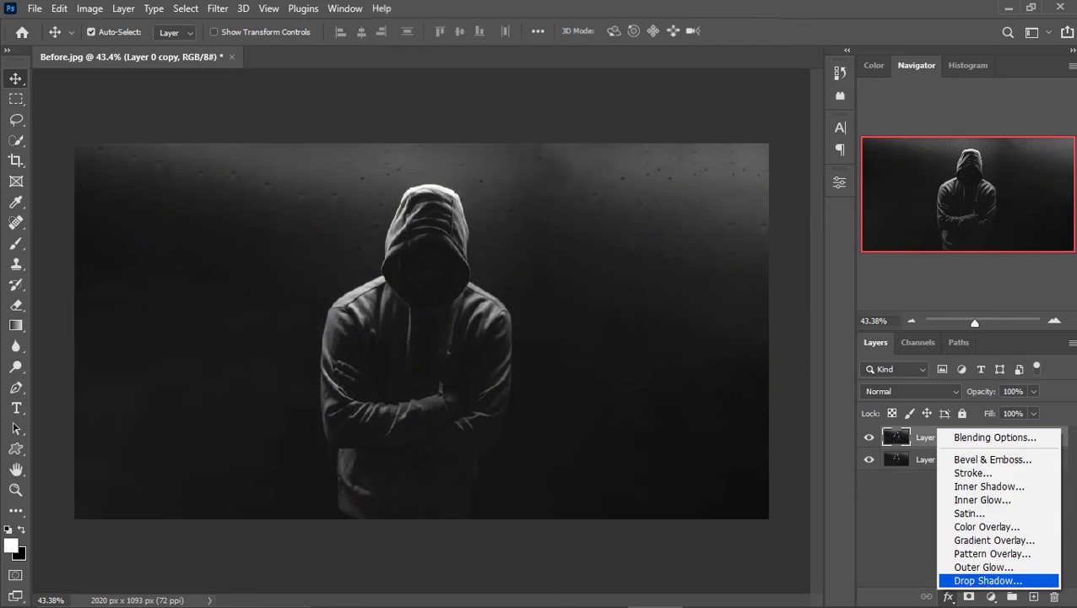
{"action": "left_click", "coordinate": [995, 438]}
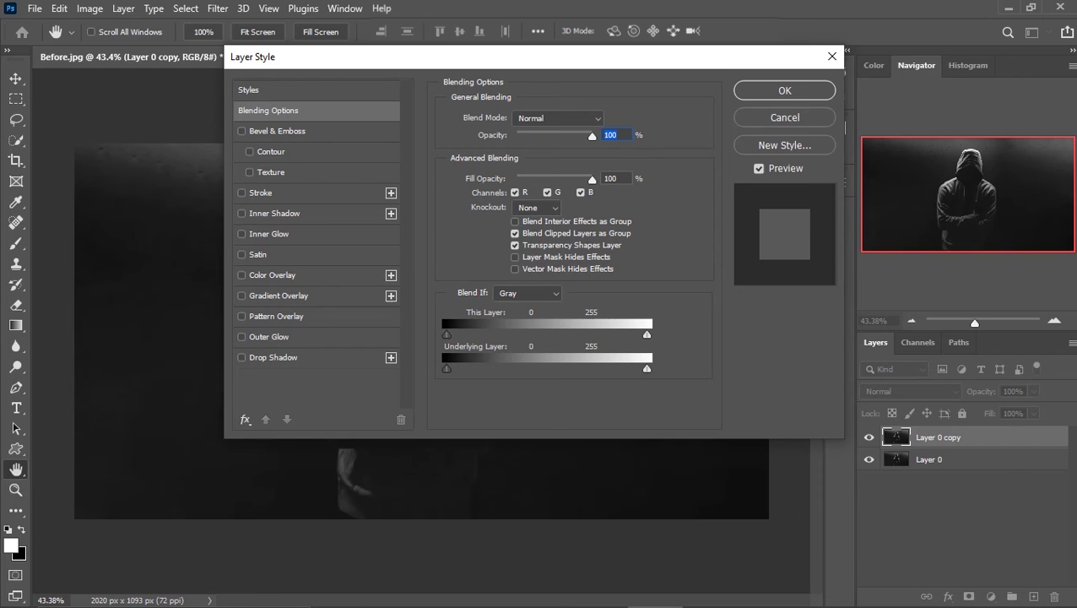
{"action": "left_click", "coordinate": [515, 193]}
{"action": "left_click", "coordinate": [515, 193]}
{"action": "left_click", "coordinate": [515, 192]}
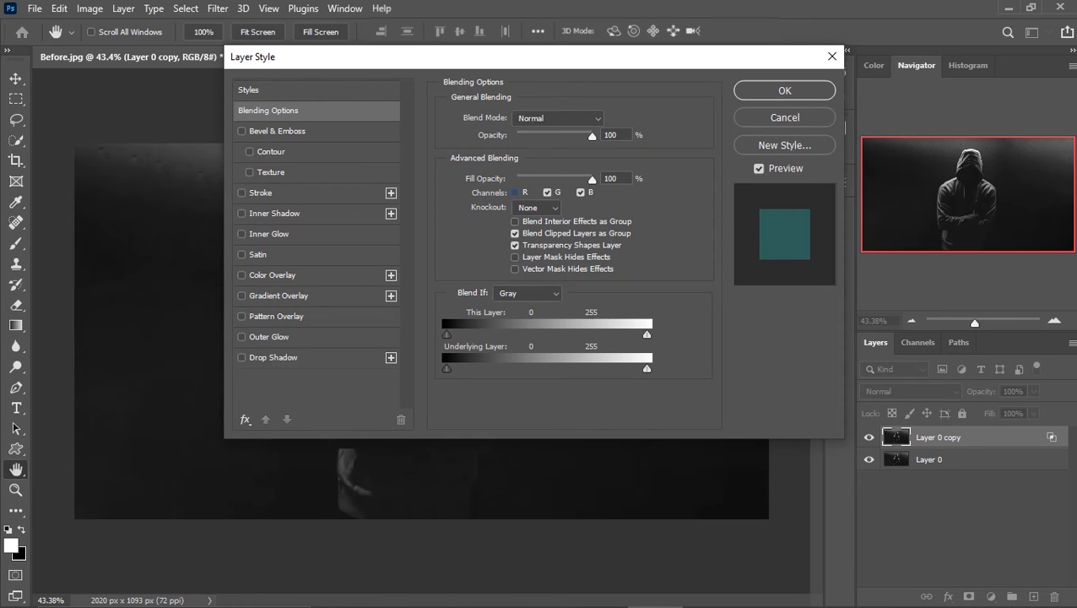
{"action": "left_click", "coordinate": [784, 90]}
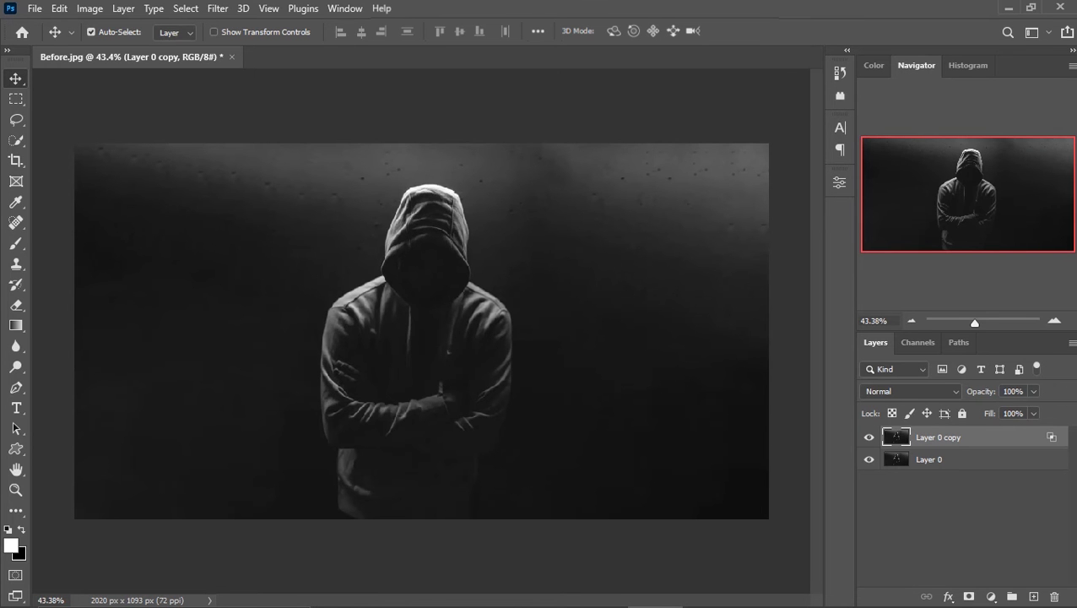
Drag Layer 0 copy sideways, then nudge it left twice to narrow the red/cyan split
{"action": "mouse_move", "coordinate": [435, 326]}
{"action": "left_mouse_down"}
{"action": "mouse_move", "coordinate": [486, 325]}
{"action": "mouse_move", "coordinate": [446, 323]}
{"action": "left_mouse_up"}
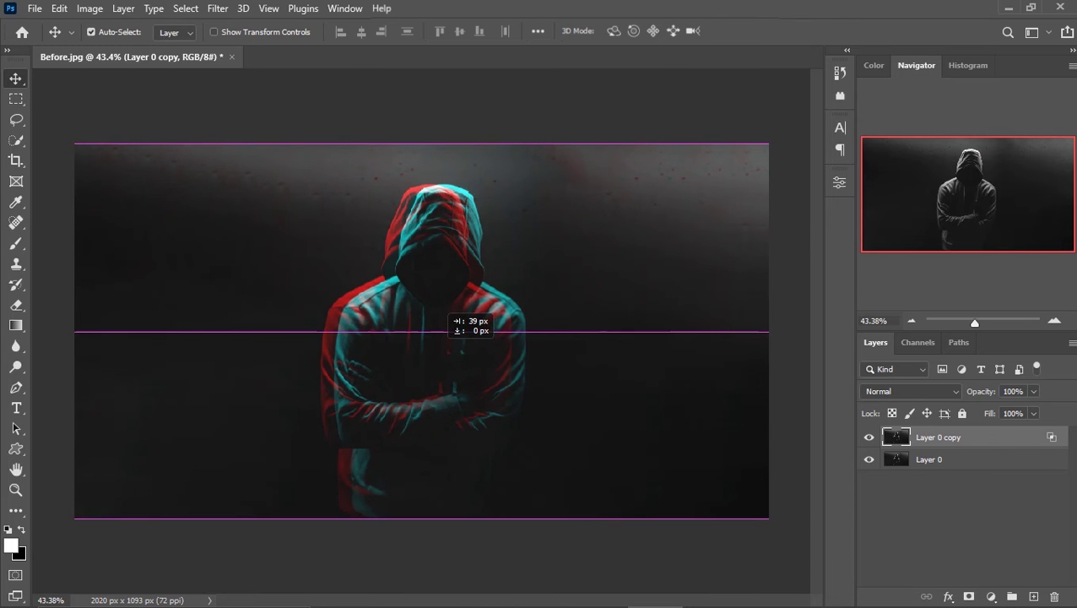
{"action": "left_click_drag", "start_coordinate": [448, 321], "coordinate": [447, 322]}
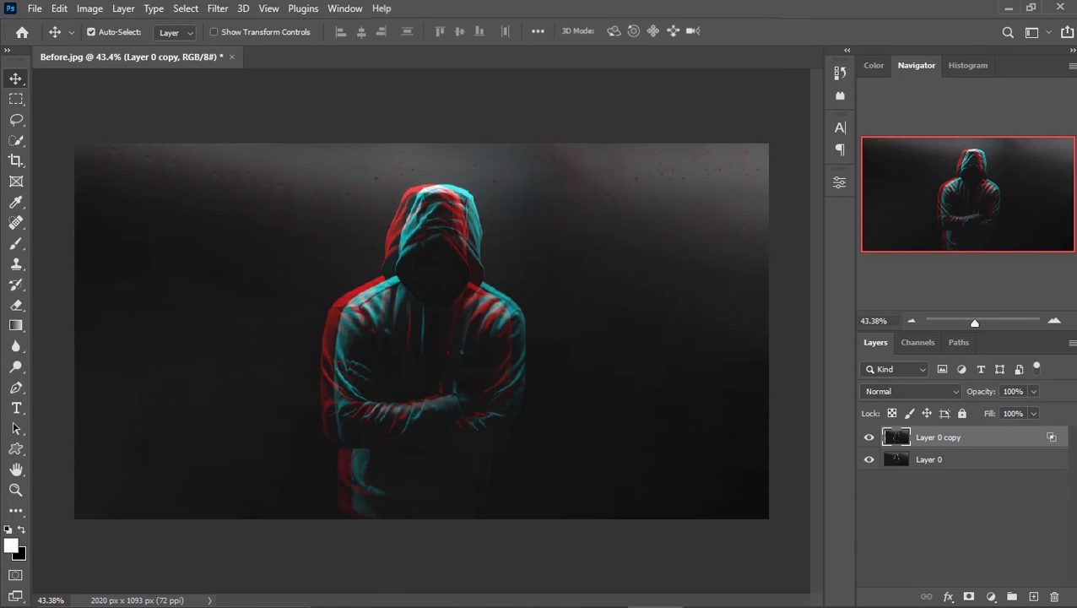
{"action": "key", "text": "shift+Left"}
{"action": "key", "text": "shift+Left"}
{"action": "key", "text": "shift+Left"}
{"action": "key", "text": "shift+Left"}
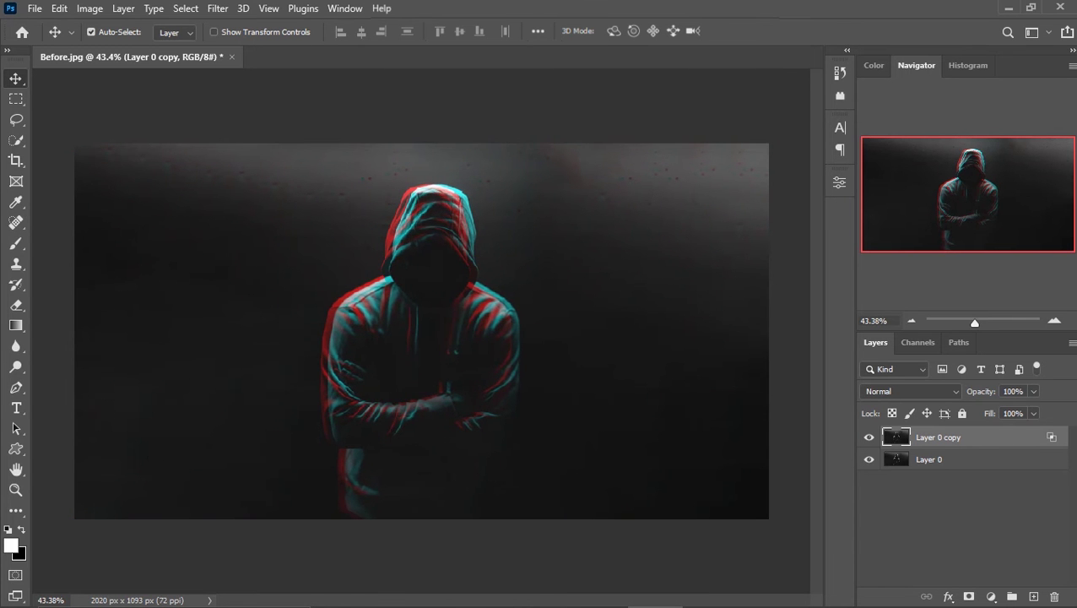
{"action": "key", "text": "shift+Left"}
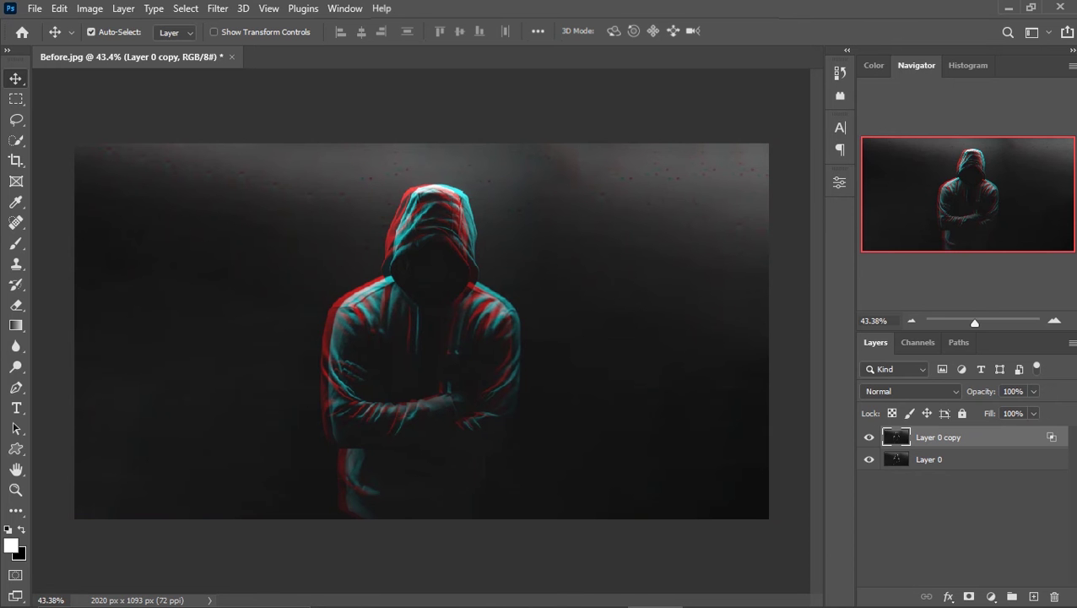
Paste the glitch texture from Texture.jpg into the hooded-figure photo as Layer 1
{"action": "left_click", "coordinate": [91, 31]}
{"action": "key", "text": "m"}
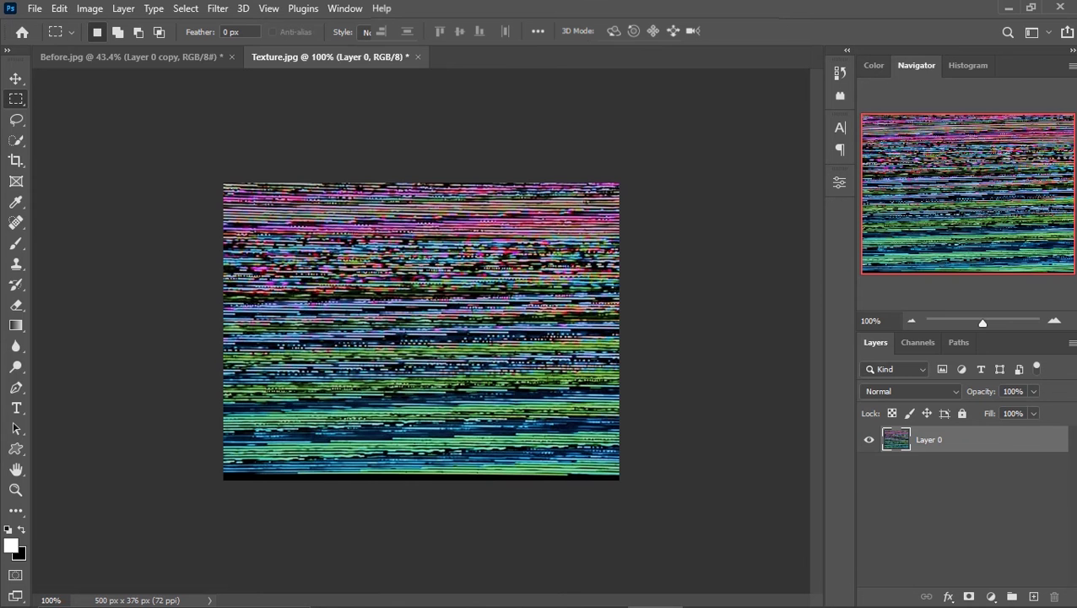
{"action": "key", "text": "ctrl+Tab"}
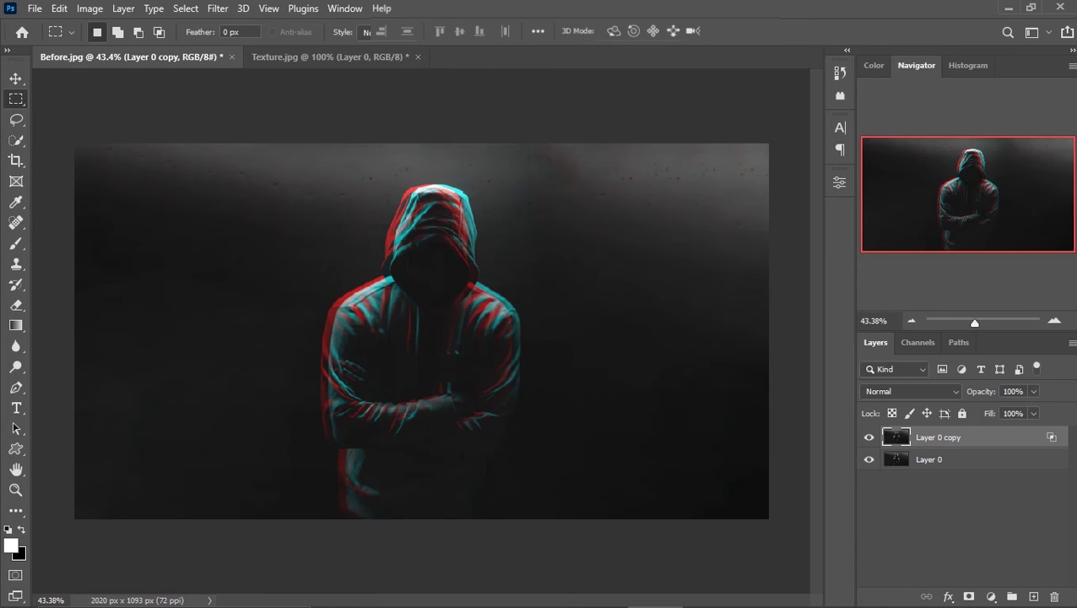
{"action": "key", "text": "ctrl+v"}
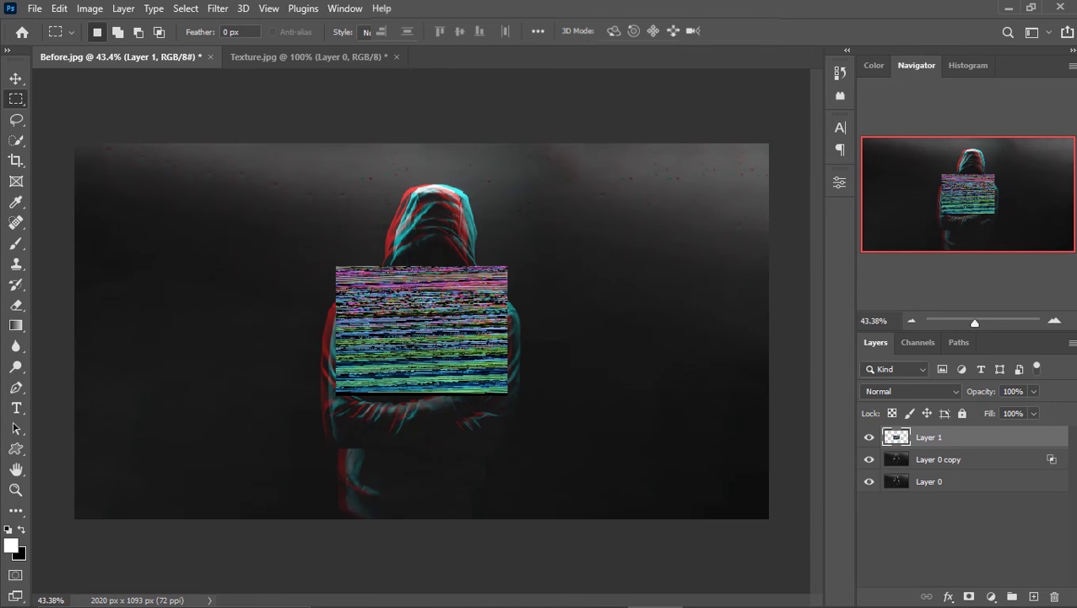
{"action": "key", "text": "v"}
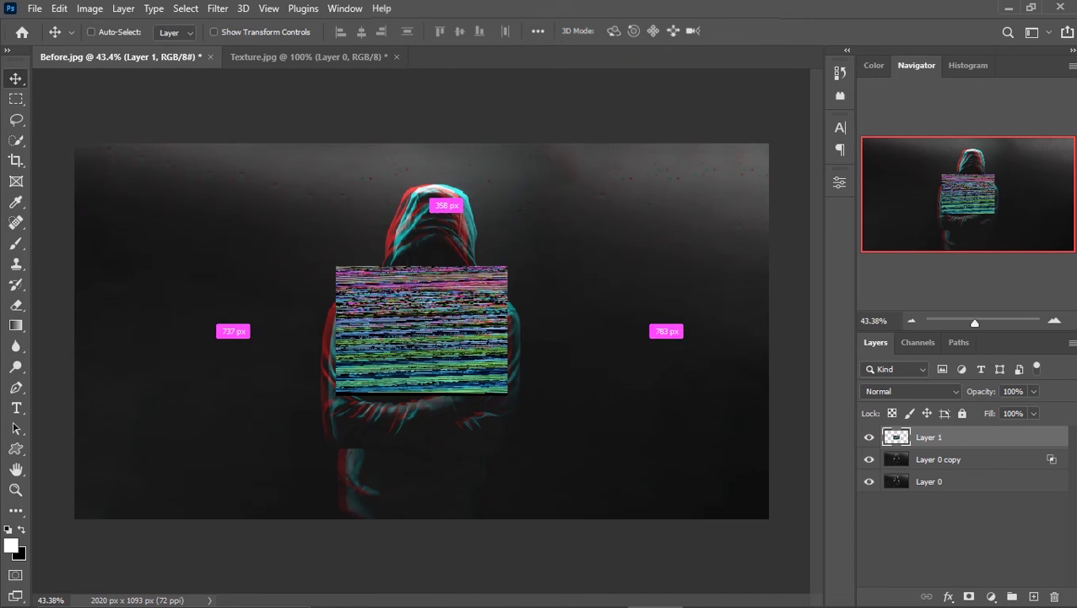
Scale the texture to about 250% and position it to cover the whole canvas
{"action": "key", "text": "ctrl+t"}
{"action": "left_click_drag", "start_coordinate": [335, 394], "coordinate": [79, 589]}
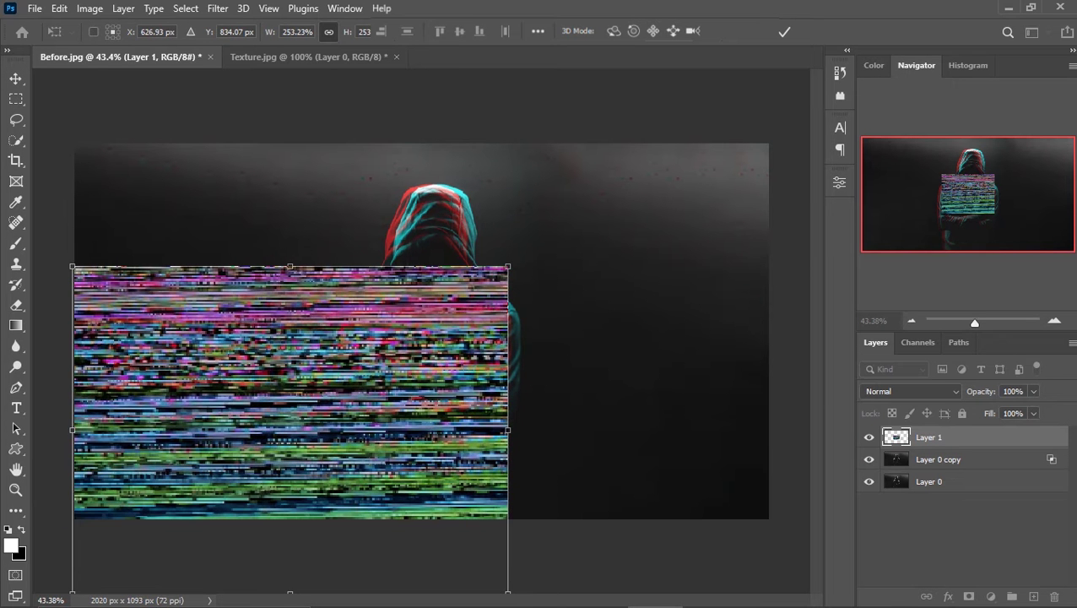
{"action": "left_click_drag", "start_coordinate": [314, 368], "coordinate": [316, 363]}
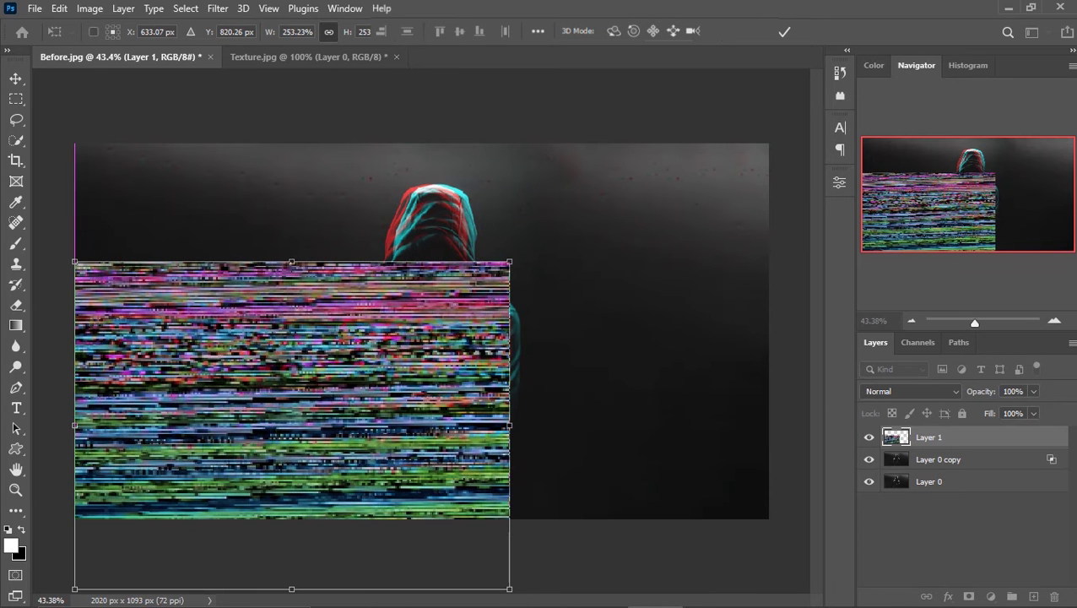
{"action": "left_click_drag", "start_coordinate": [509, 425], "coordinate": [768, 425]}
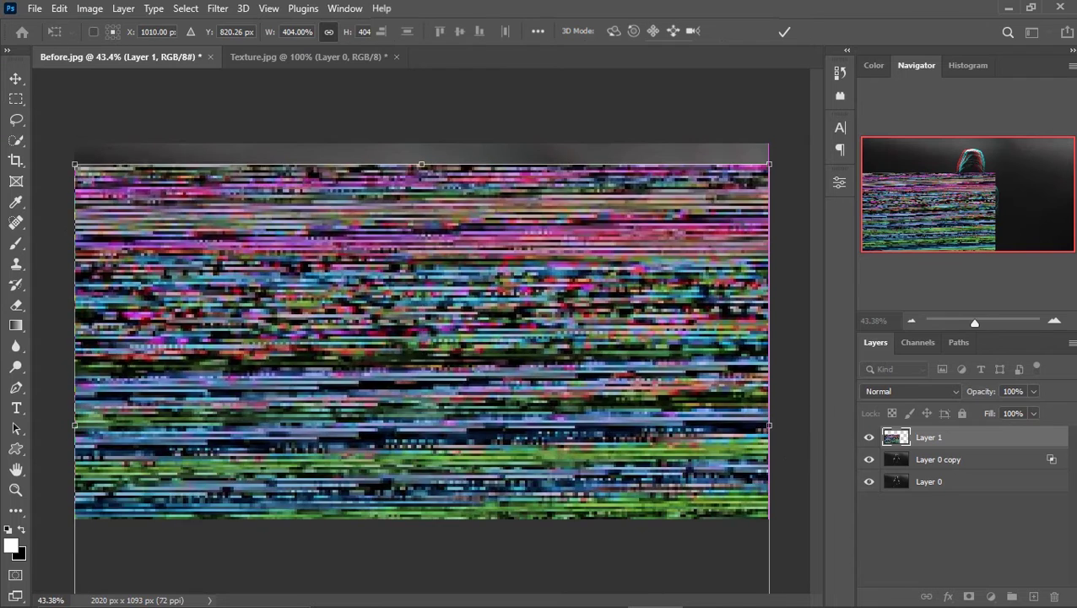
{"action": "left_click_drag", "start_coordinate": [571, 433], "coordinate": [571, 368]}
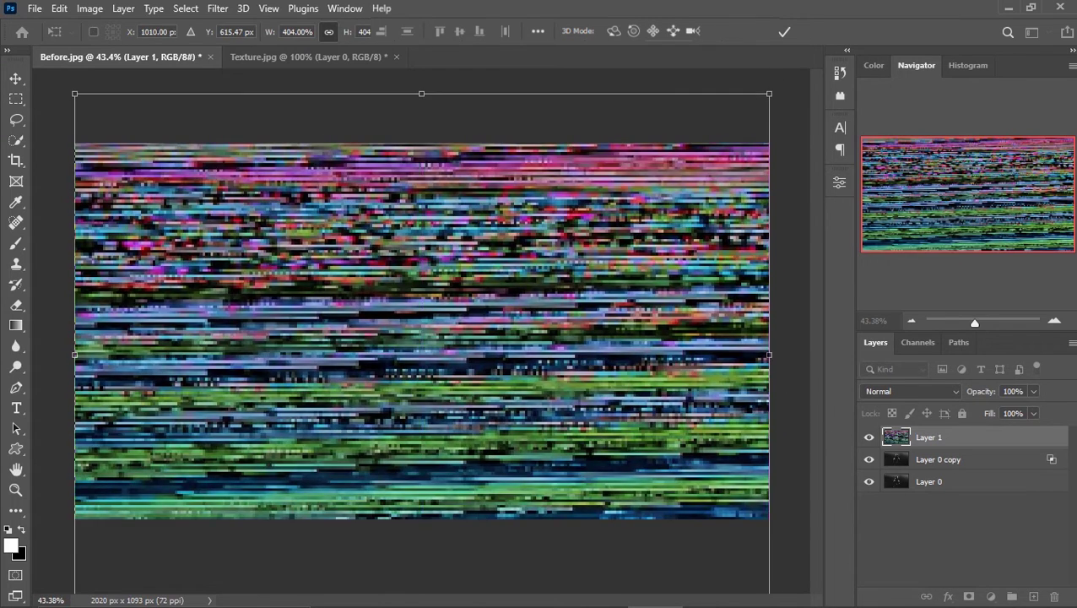
{"action": "key", "text": "Return"}
{"action": "left_click", "coordinate": [91, 32]}
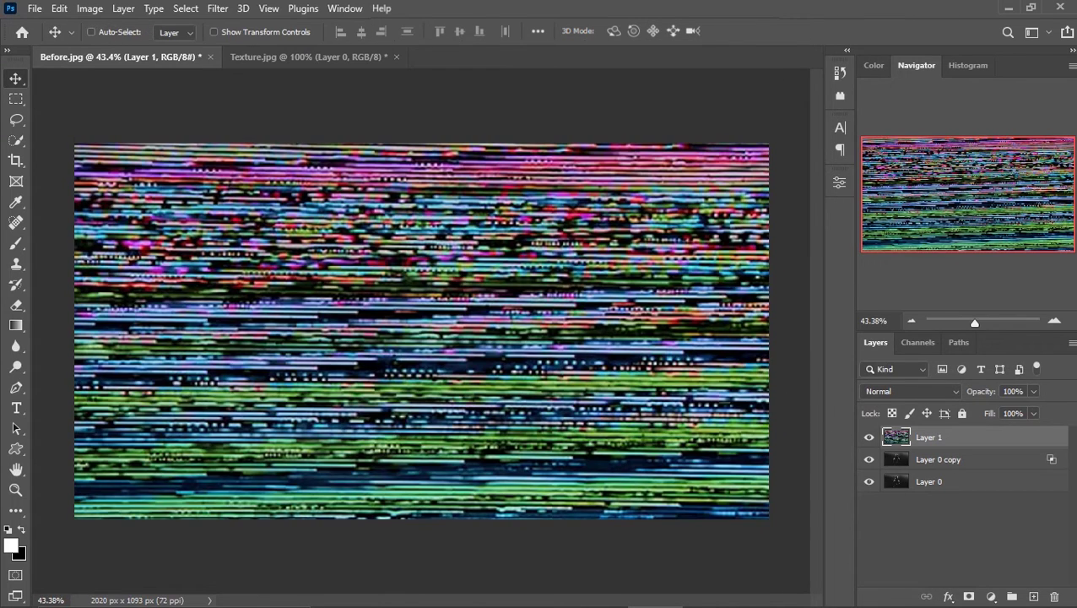
Make the texture layer grayscale and set its blend mode to Screen
{"action": "key", "text": "ctrl+shift+u"}
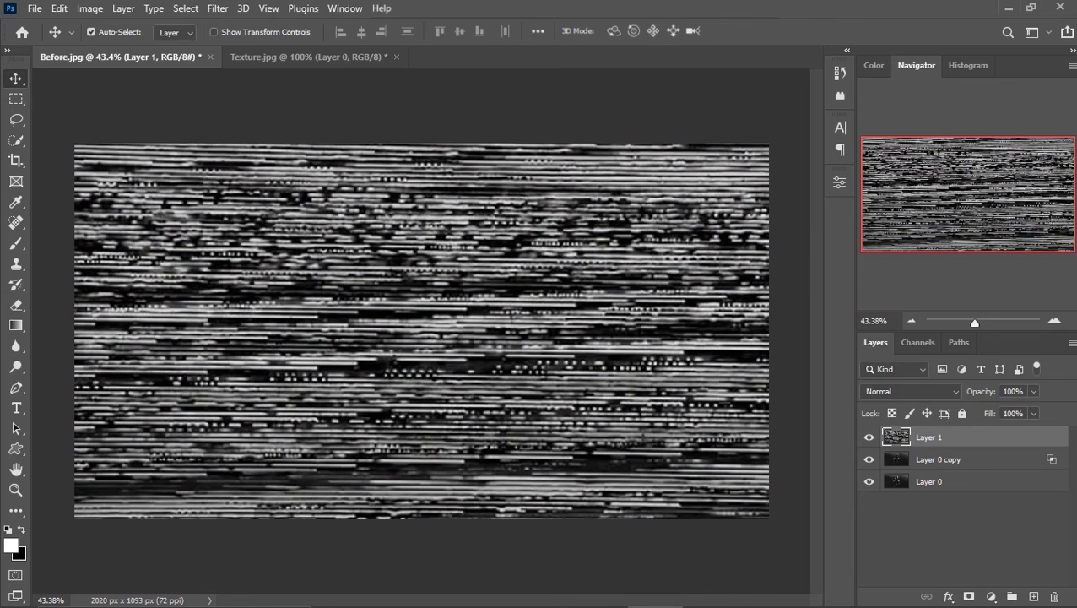
{"action": "left_click", "coordinate": [911, 391]}
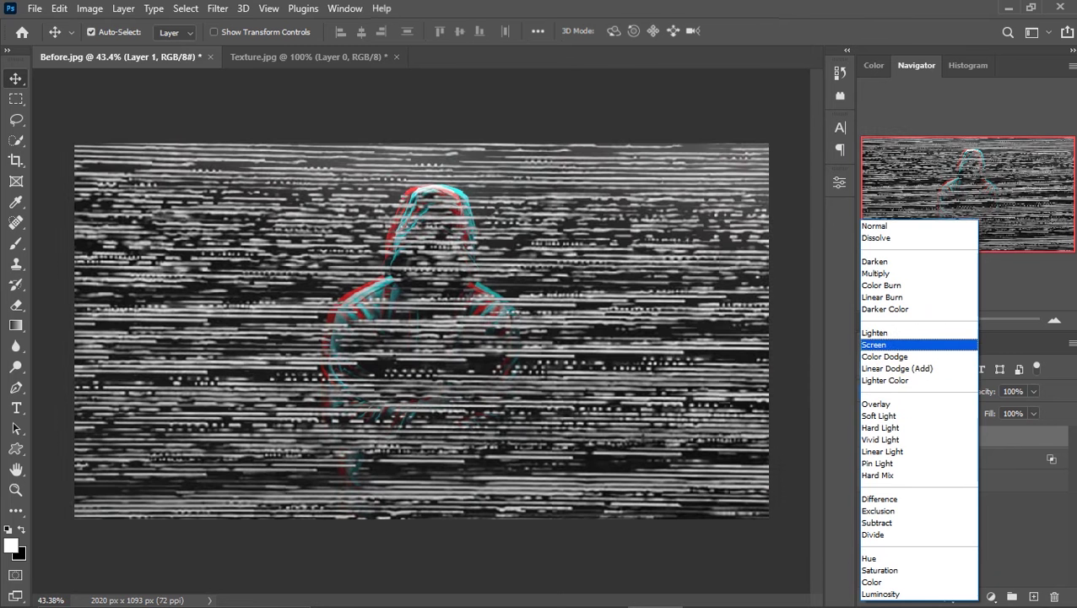
{"action": "key", "text": "Return"}
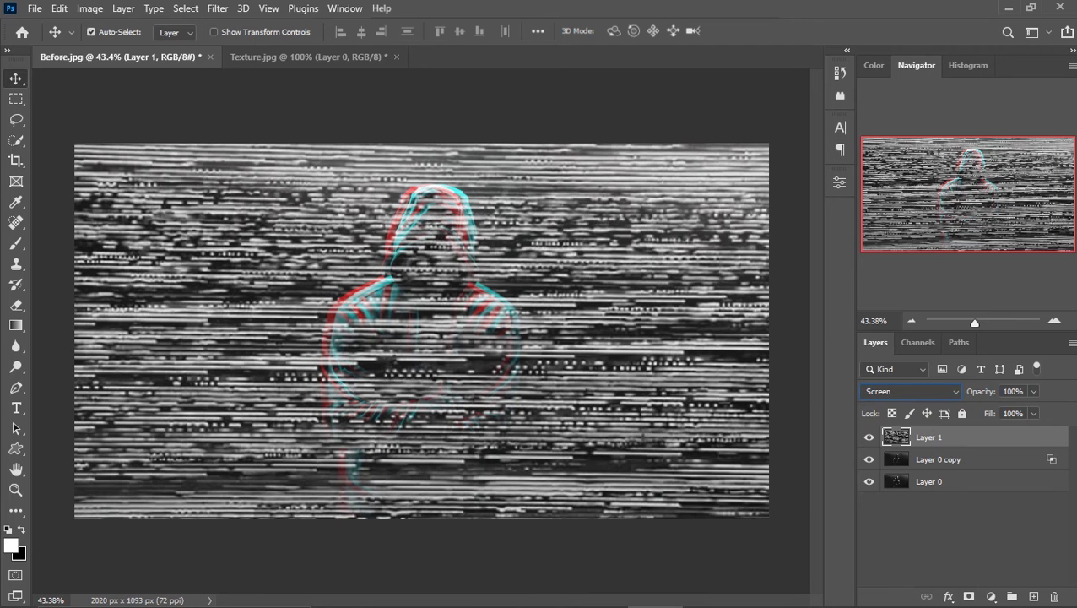
Lower Layer 1's opacity stepwise from 77% down to a faint few percent
{"action": "key", "text": "Tab"}
{"action": "type", "text": "77"}
{"action": "key", "text": "Return"}
{"action": "type", "text": "69"}
{"action": "key", "text": "Return"}
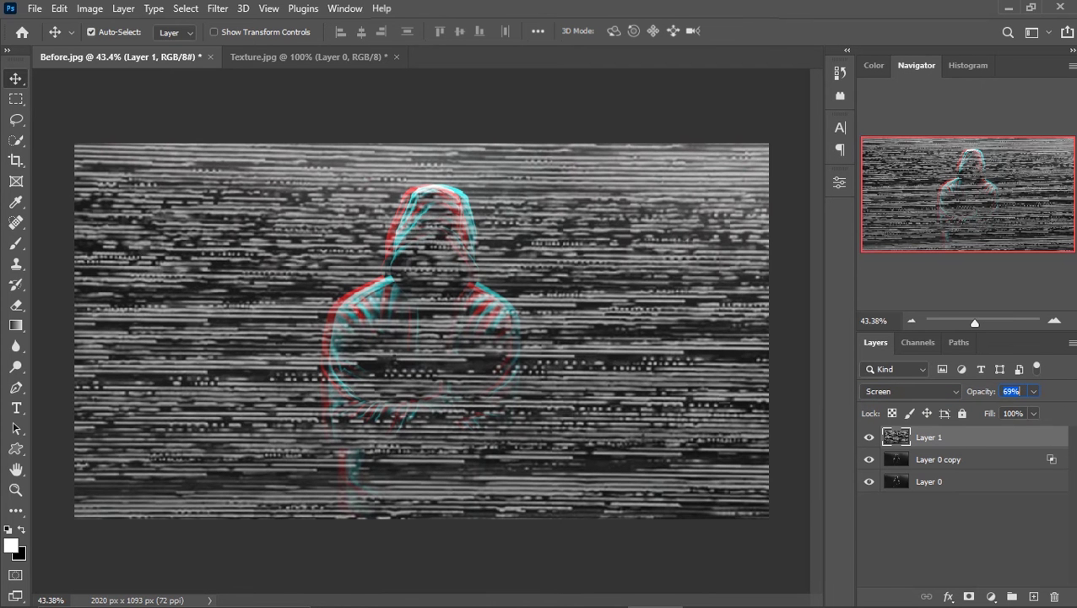
{"action": "type", "text": "46"}
{"action": "key", "text": "Return"}
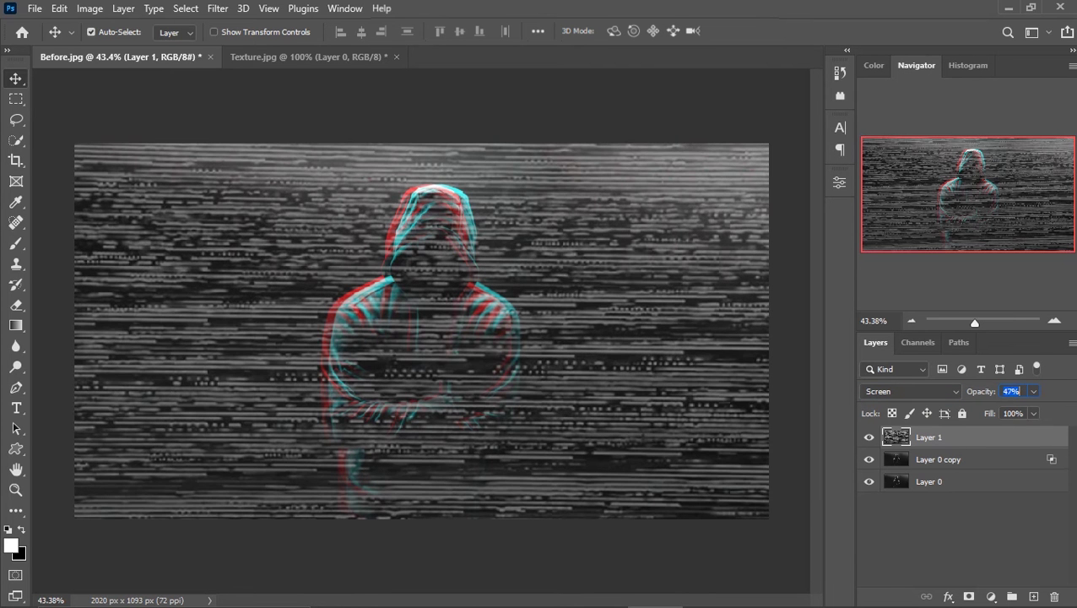
{"action": "type", "text": "35"}
{"action": "key", "text": "Return"}
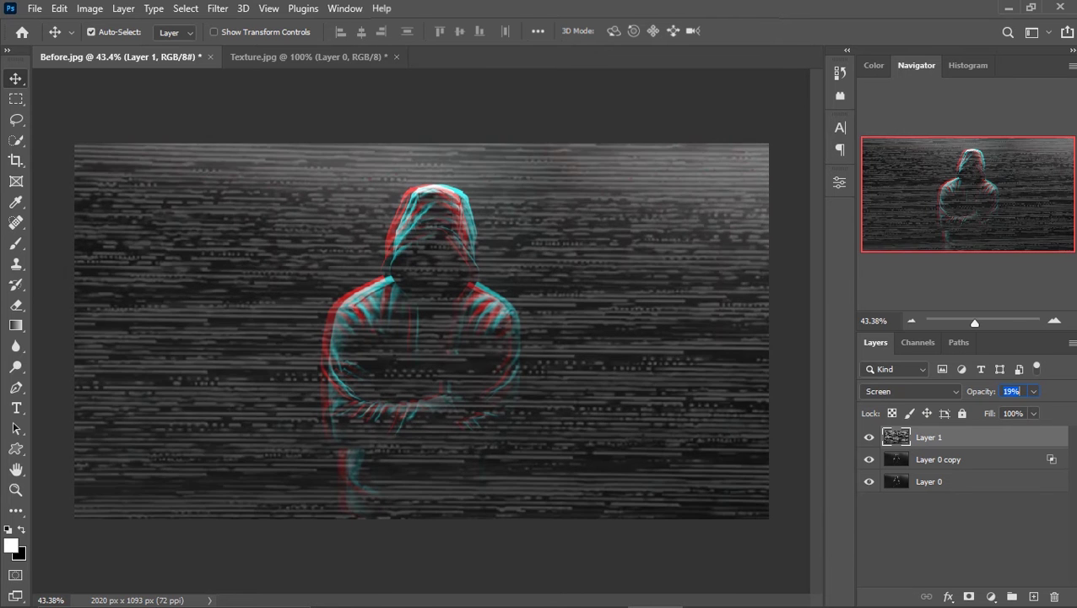
{"action": "type", "text": "9"}
{"action": "key", "text": "Return"}
{"action": "type", "text": "3"}
{"action": "key", "text": "Return"}
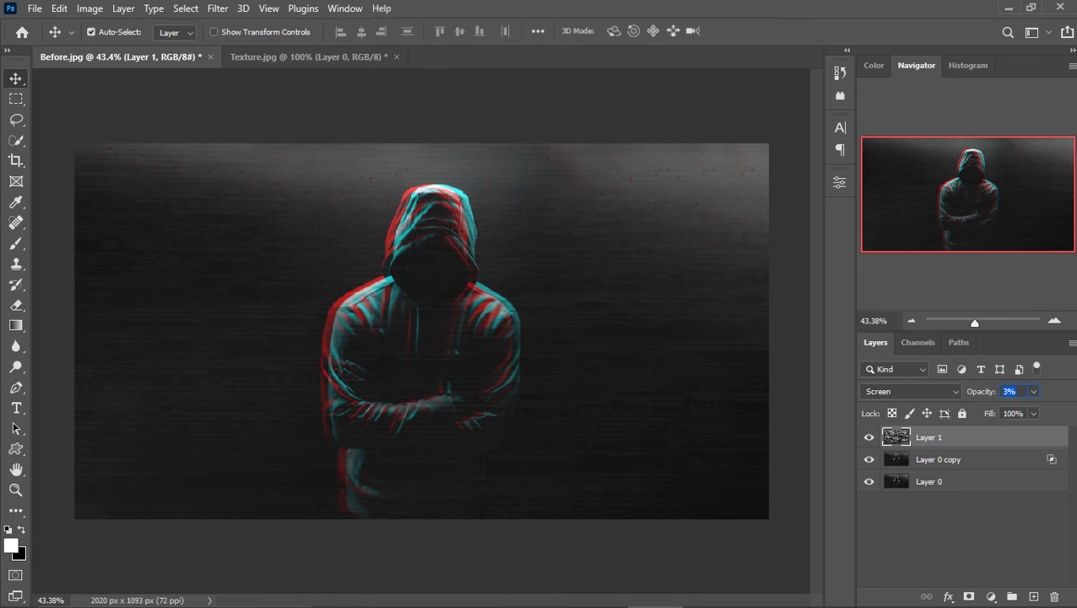
{"action": "left_click", "coordinate": [1006, 391]}
Stamp a merged Layer 2, duplicate it, shift the copy 10 px right, and move it below Layer 2
{"action": "key", "text": "ctrl+shift+alt+e"}
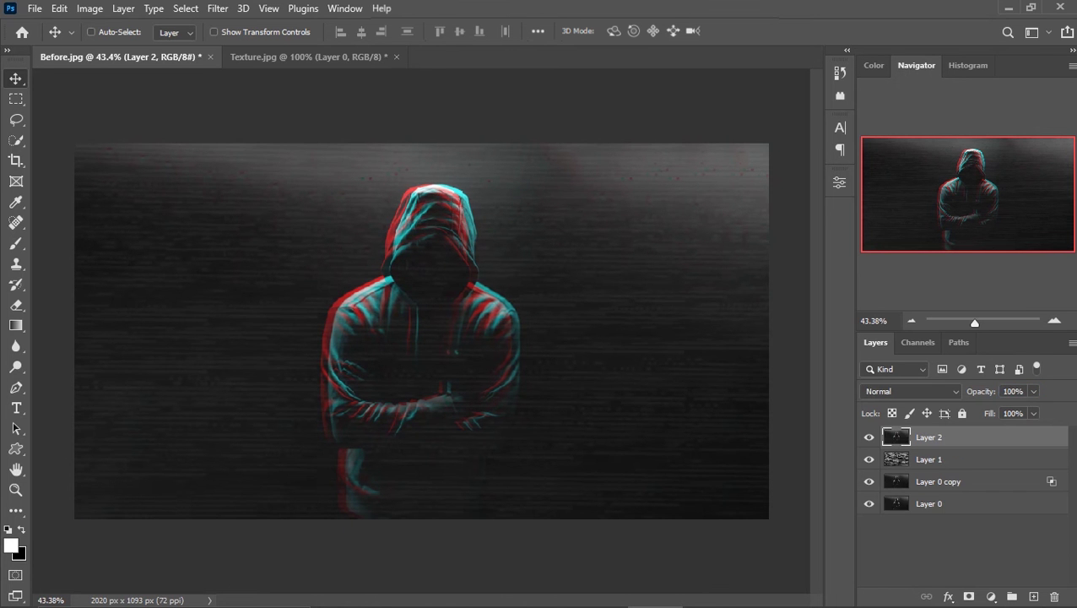
{"action": "key", "text": "ctrl+j"}
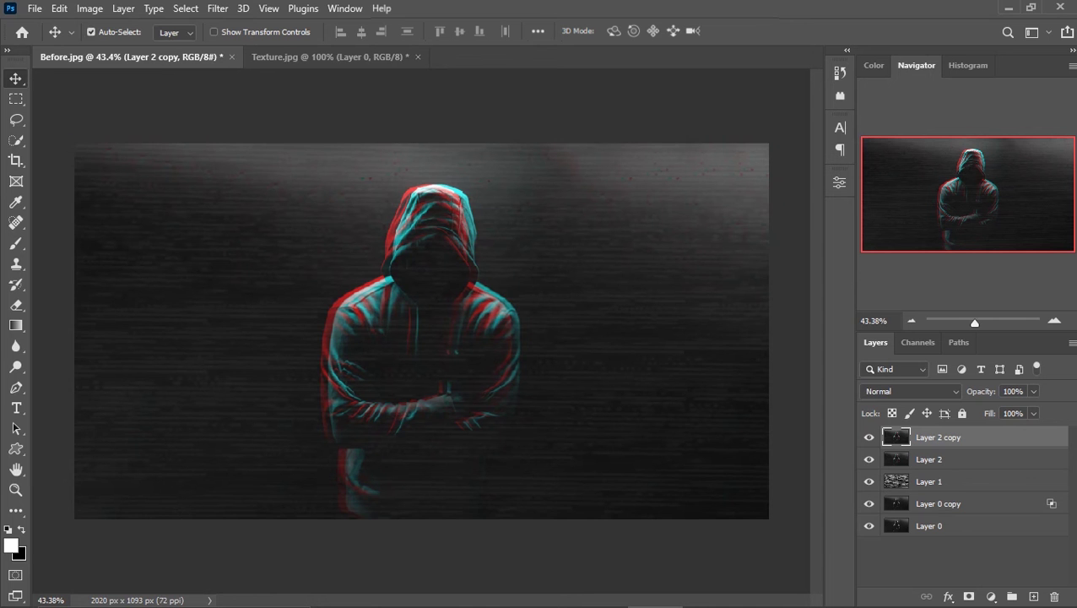
{"action": "key", "text": "ctrl+t"}
{"action": "left_click_drag", "start_coordinate": [461, 330], "coordinate": [469, 329]}
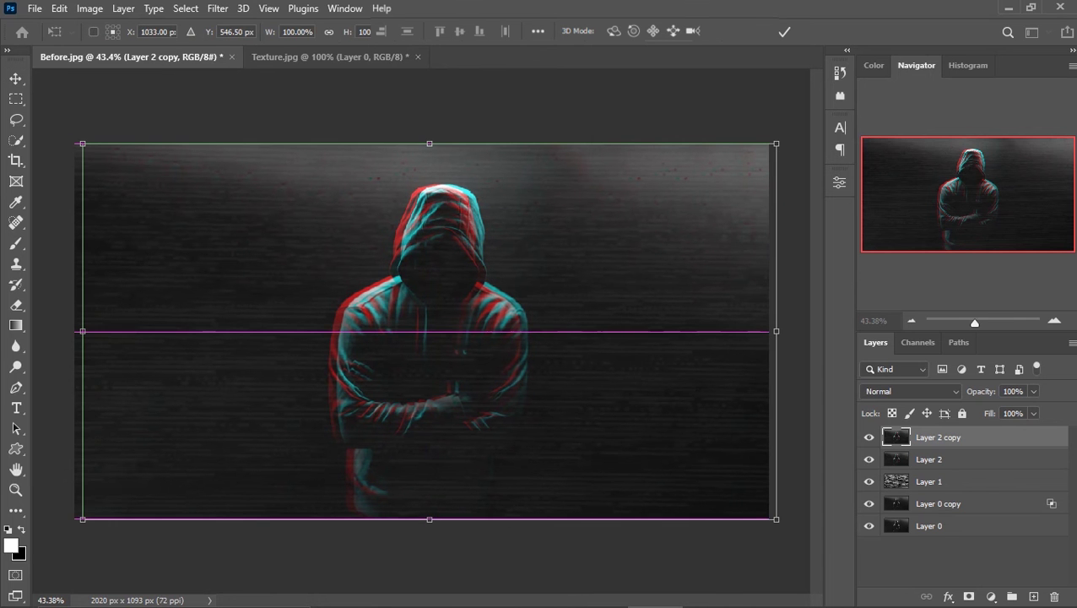
{"action": "key", "text": "Return"}
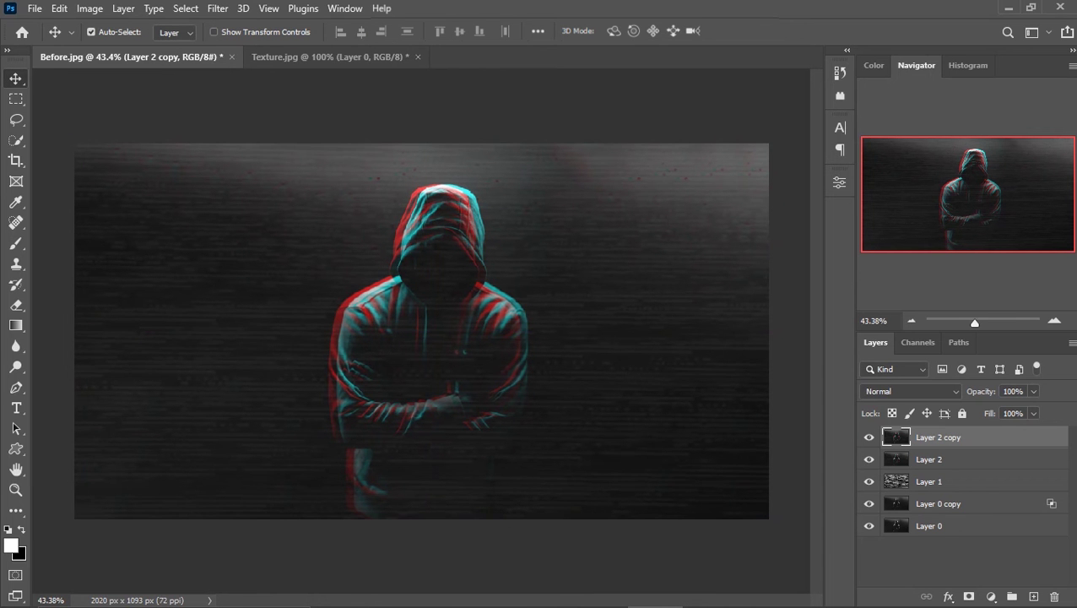
{"action": "key", "text": "ctrl+bracketleft"}
{"action": "key", "text": "alt+bracketright"}
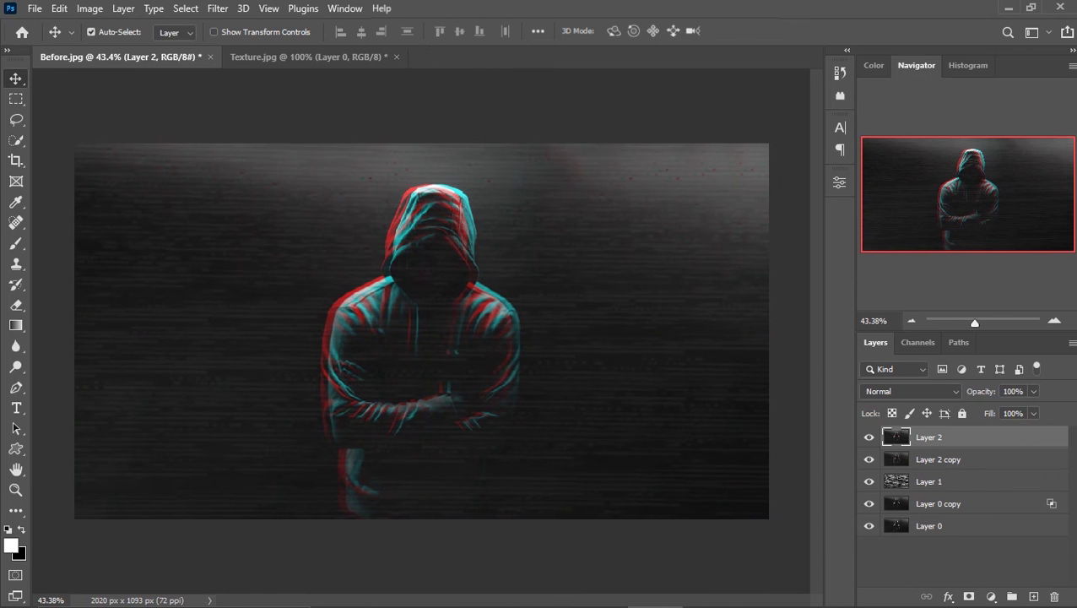
{"action": "key", "text": "m"}
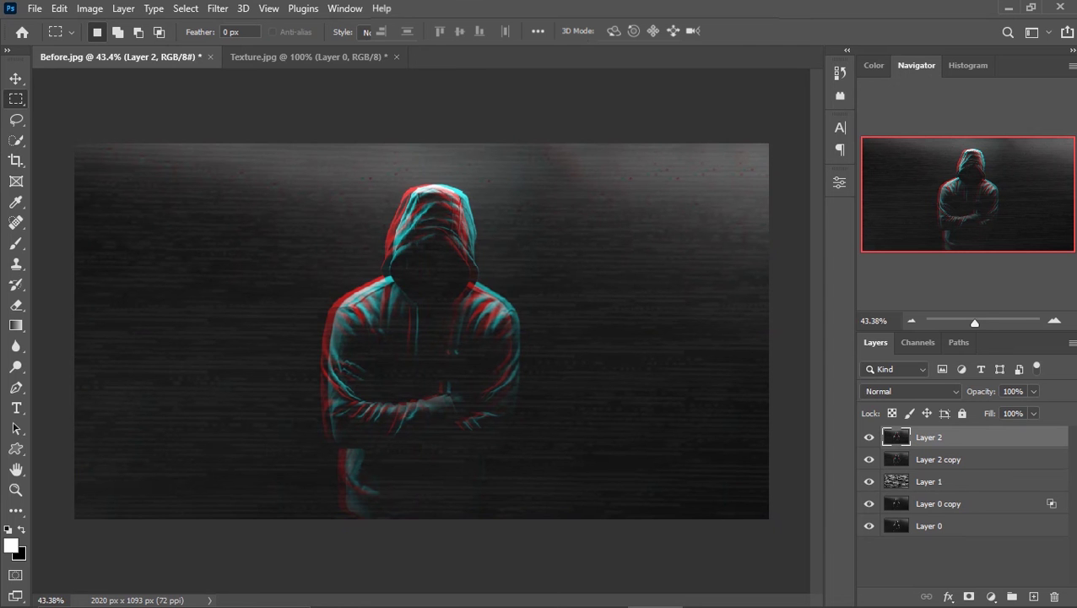
Select thin strips across the arms and chest, shifting the chest strip to the right
{"action": "left_click_drag", "start_coordinate": [308, 379], "coordinate": [483, 382]}
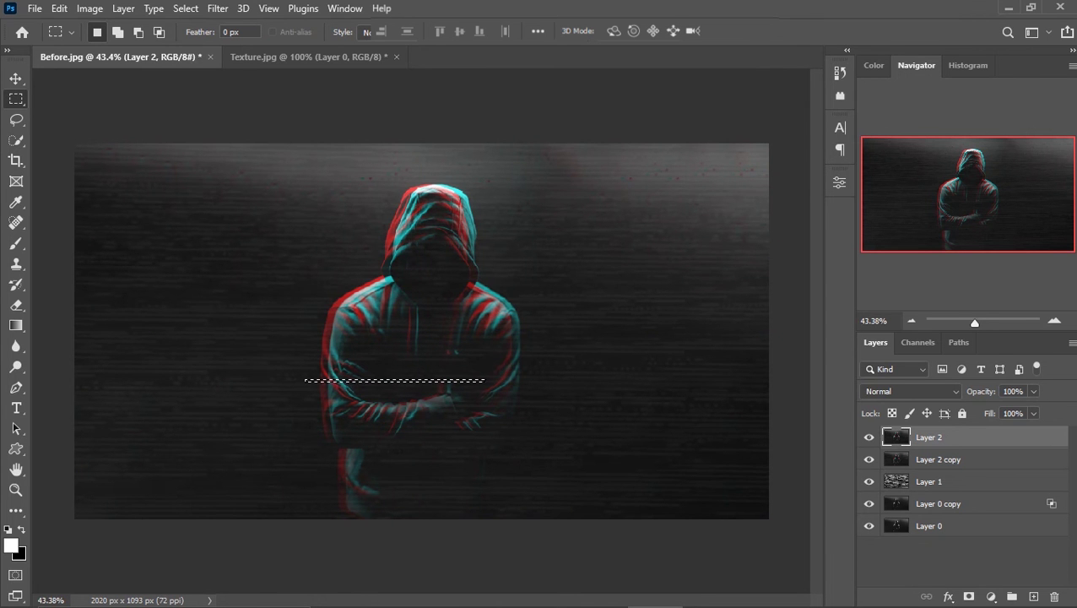
{"action": "key", "text": "ctrl+d"}
{"action": "left_click_drag", "start_coordinate": [301, 418], "coordinate": [447, 423]}
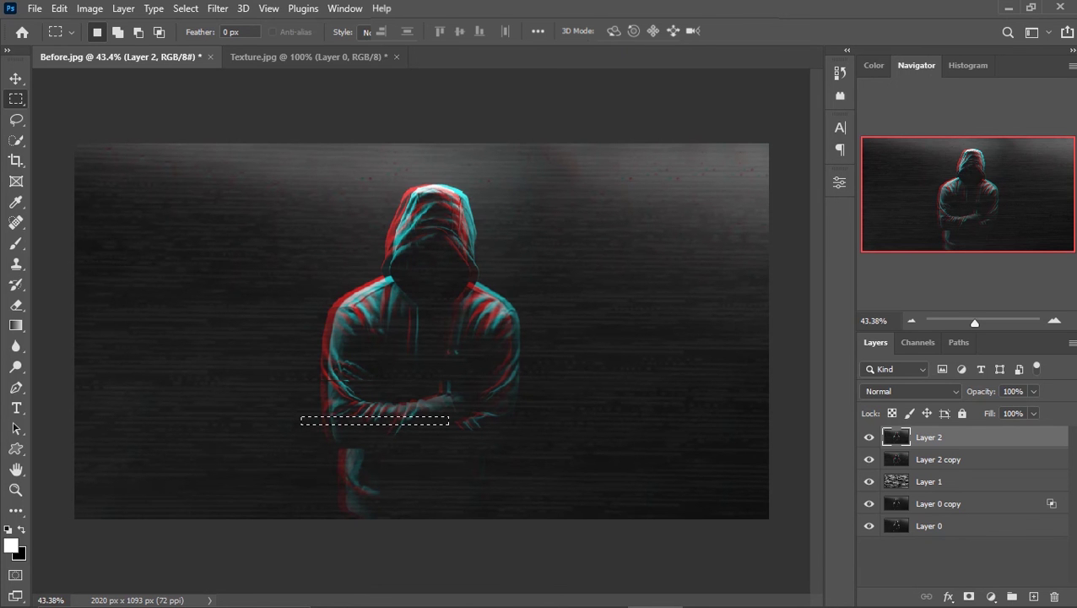
{"action": "key", "text": "ctrl+d"}
{"action": "left_click_drag", "start_coordinate": [423, 324], "coordinate": [556, 333]}
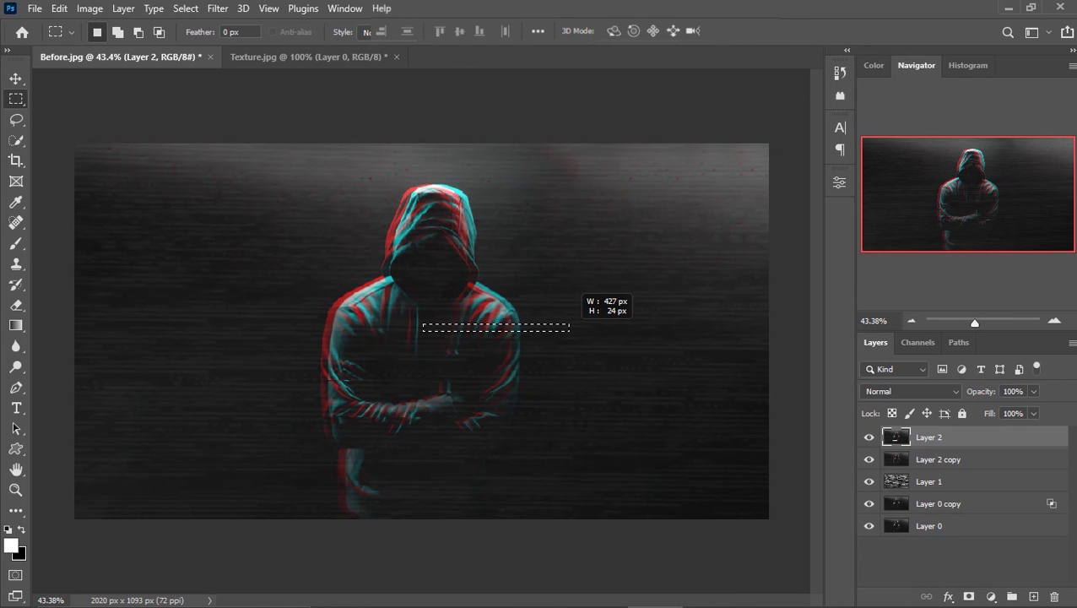
{"action": "left_click_drag", "start_coordinate": [555, 334], "coordinate": [571, 332]}
{"action": "key", "text": "ctrl+shift+Right"}
{"action": "key", "text": "ctrl+d"}
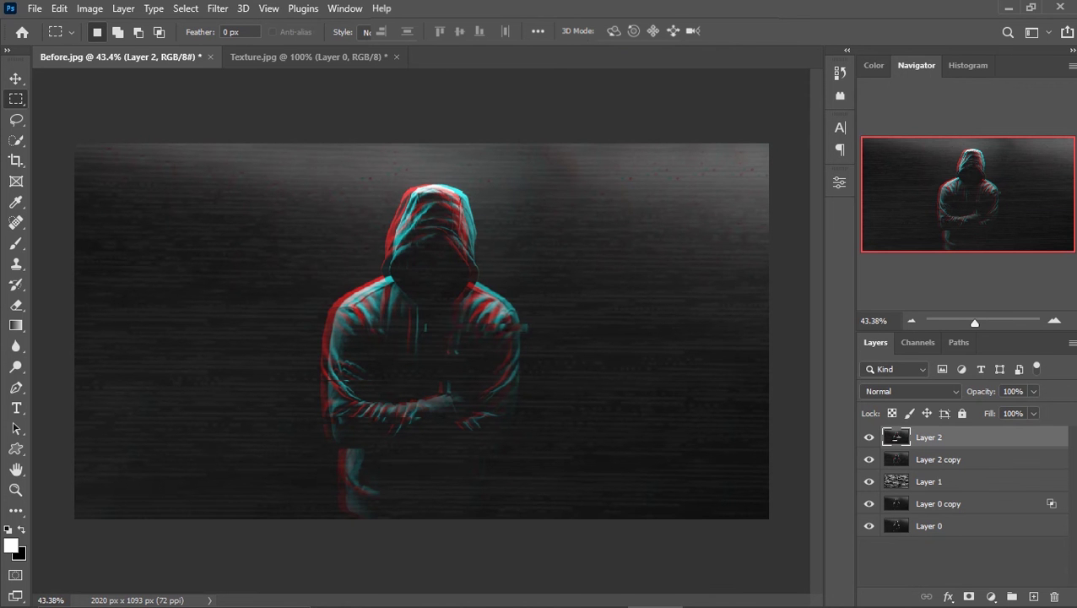
Shift a long strip across the figure left; try strips across the hood and lower figure
{"action": "left_click_drag", "start_coordinate": [416, 301], "coordinate": [207, 305]}
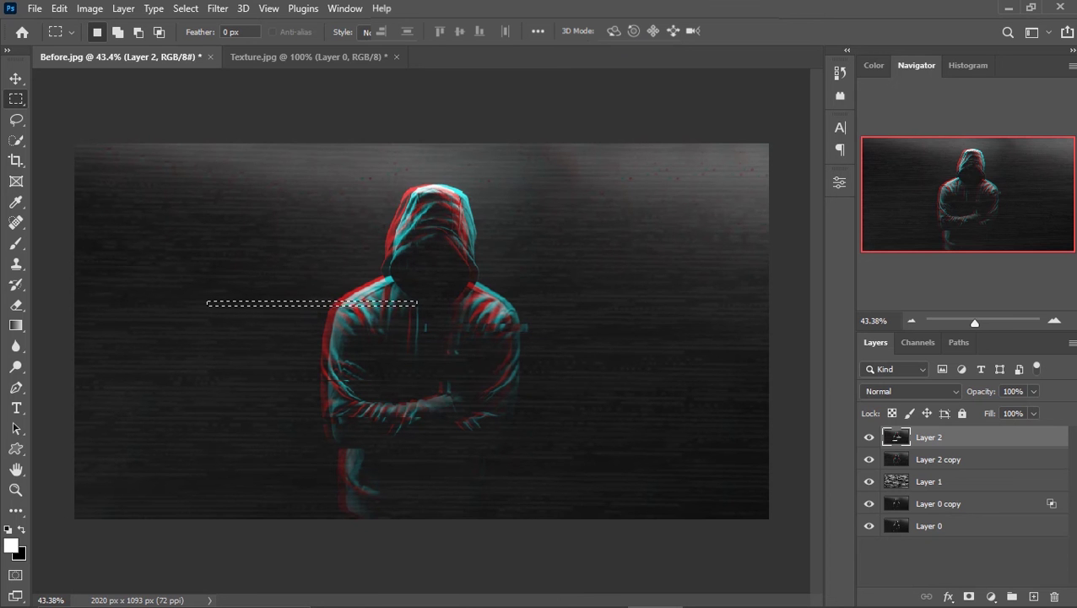
{"action": "key", "text": "ctrl+shift+Left"}
{"action": "key", "text": "ctrl+d"}
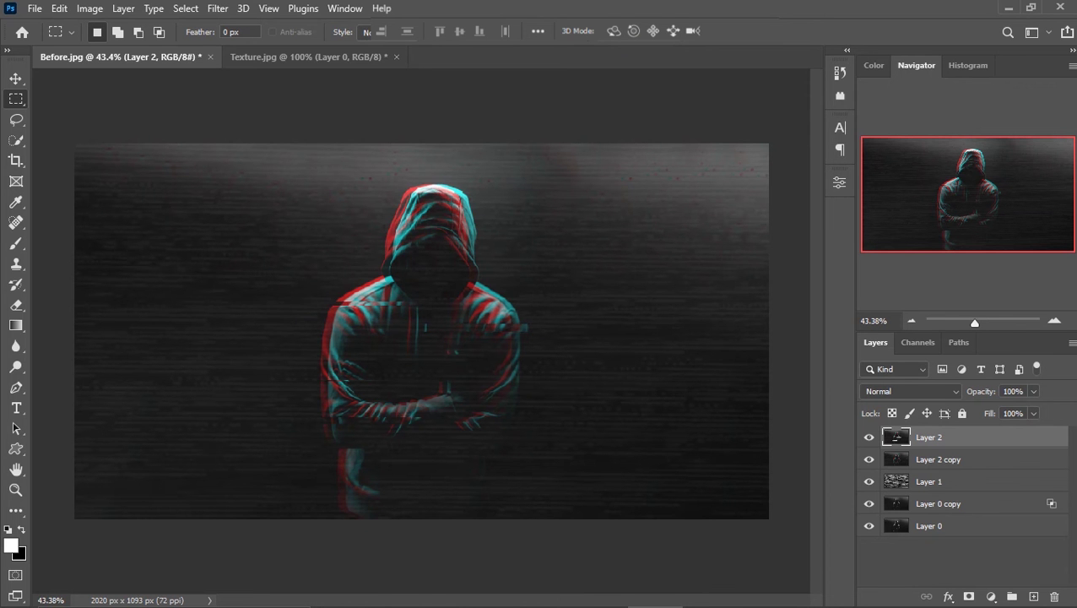
{"action": "left_click_drag", "start_coordinate": [406, 263], "coordinate": [579, 268]}
{"action": "key", "text": "ctrl+d"}
{"action": "left_click_drag", "start_coordinate": [247, 473], "coordinate": [588, 482]}
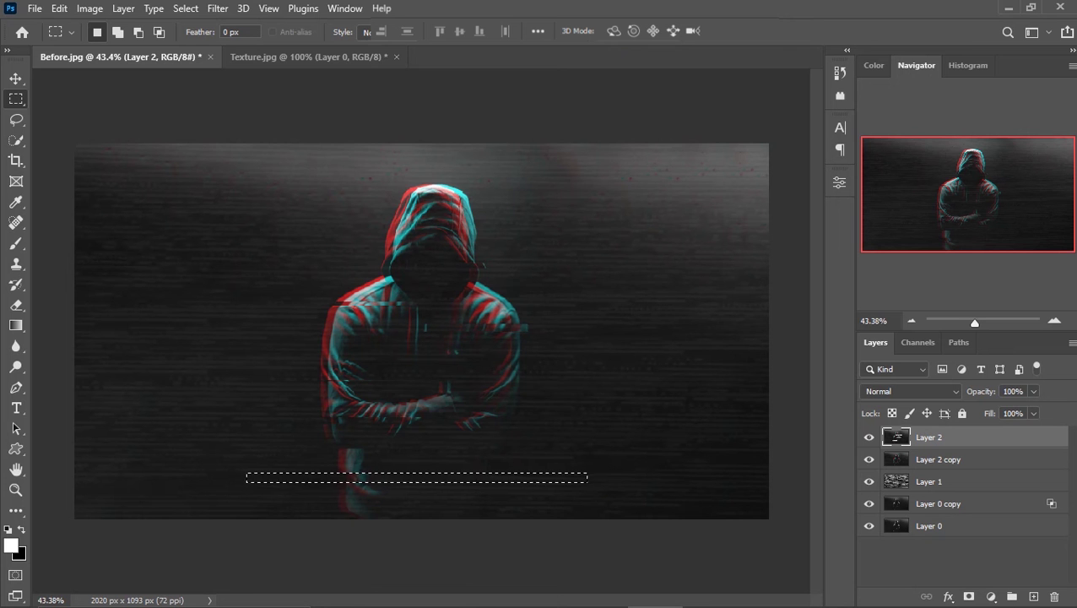
{"action": "key", "text": "ctrl+d"}
Try more thin strips at the lower left, lower arms and chest, and a tiny arm selection
{"action": "left_click_drag", "start_coordinate": [378, 449], "coordinate": [230, 455]}
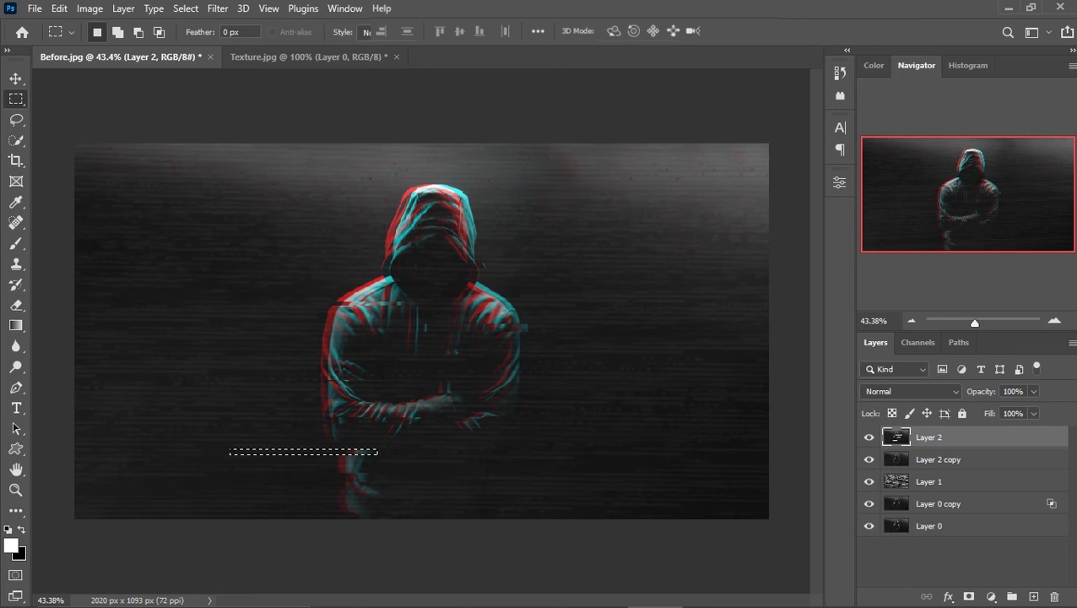
{"action": "key", "text": "ctrl+d"}
{"action": "left_click_drag", "start_coordinate": [395, 410], "coordinate": [579, 415]}
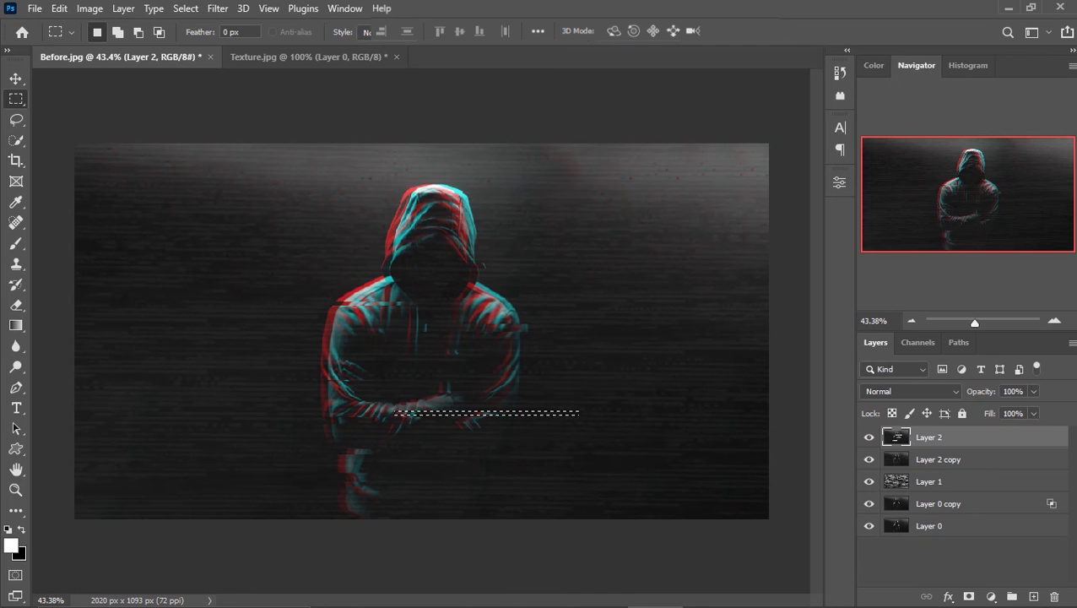
{"action": "key", "text": "ctrl+d"}
{"action": "left_click_drag", "start_coordinate": [469, 344], "coordinate": [135, 341]}
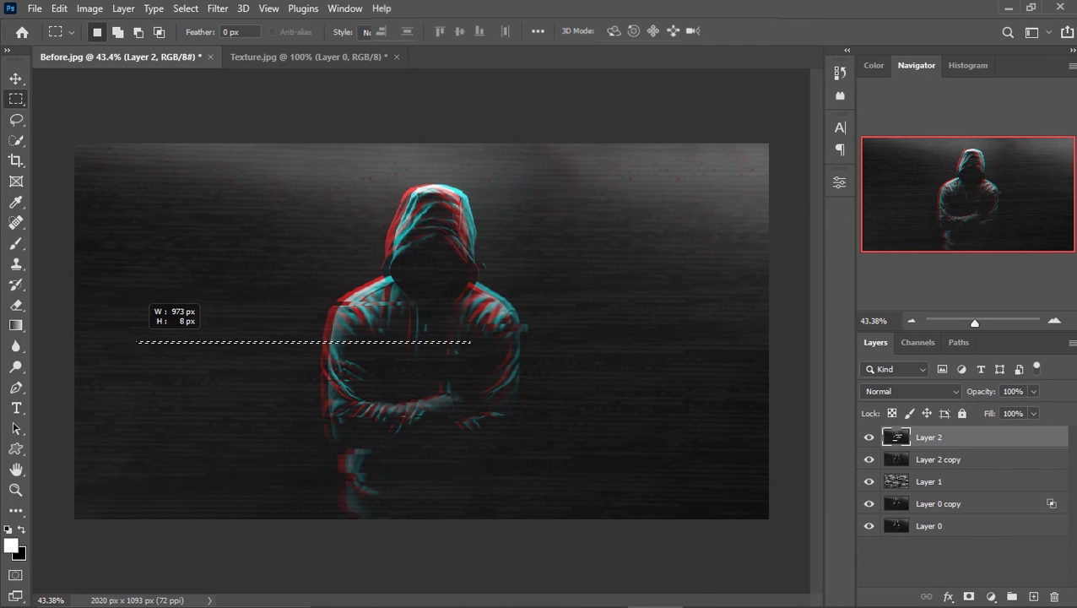
{"action": "key", "text": "ctrl+d"}
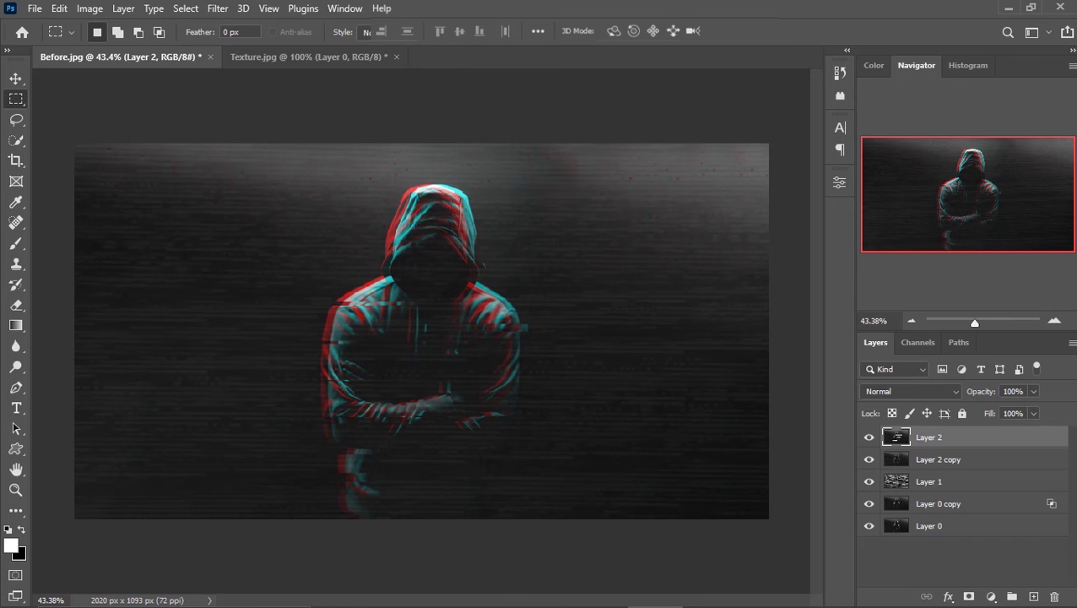
{"action": "left_click_drag", "start_coordinate": [504, 350], "coordinate": [509, 351]}
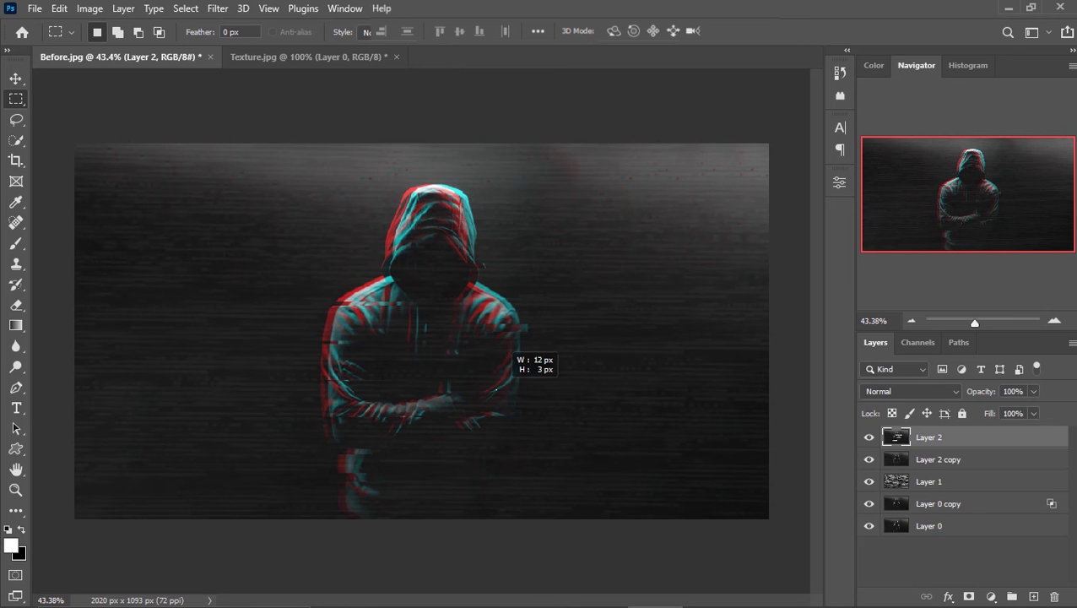
{"action": "left_click_drag", "start_coordinate": [500, 389], "coordinate": [500, 390]}
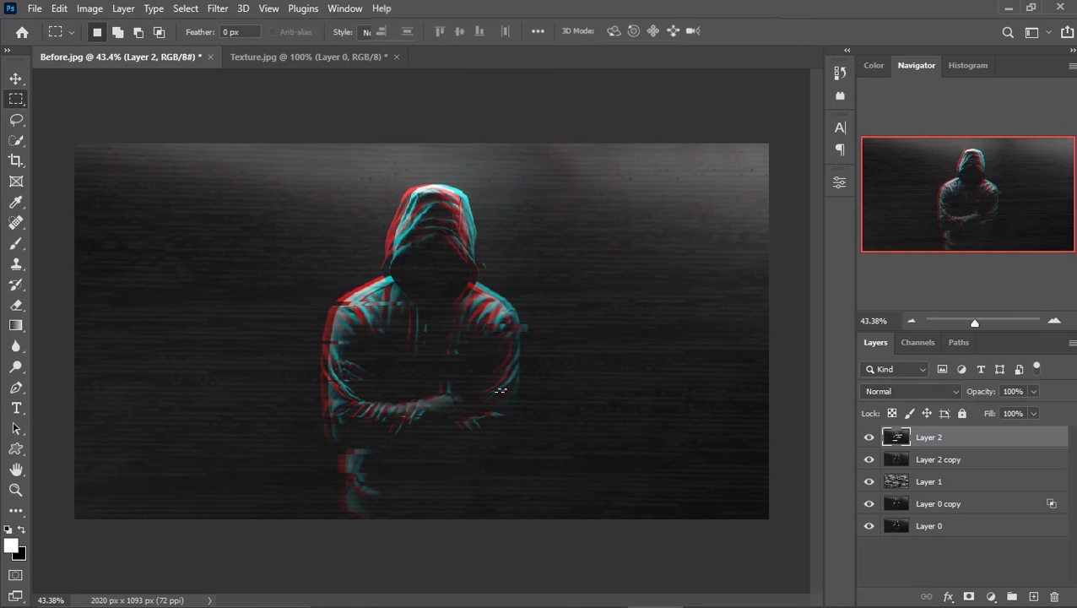
Try tiny selections beside the right arm, on the lower hoodie and at the hood top
{"action": "key", "text": "ctrl+d"}
{"action": "left_click_drag", "start_coordinate": [509, 379], "coordinate": [527, 383]}
{"action": "key", "text": "ctrl+d"}
{"action": "left_click_drag", "start_coordinate": [319, 392], "coordinate": [333, 395]}
{"action": "key", "text": "ctrl+d"}
{"action": "left_click_drag", "start_coordinate": [383, 215], "coordinate": [407, 219]}
{"action": "key", "text": "ctrl+d"}
Shift a thin strip across the hood top right twice, then try a strip across hood and background
{"action": "left_click_drag", "start_coordinate": [429, 209], "coordinate": [568, 214]}
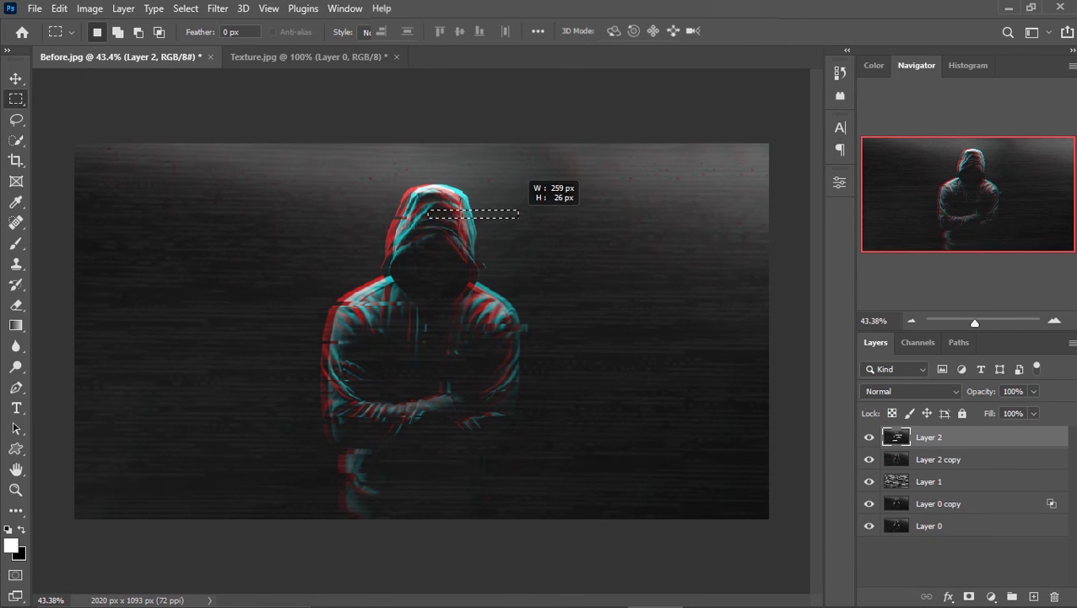
{"action": "key", "text": "ctrl+Right"}
{"action": "key", "text": "ctrl+Right"}
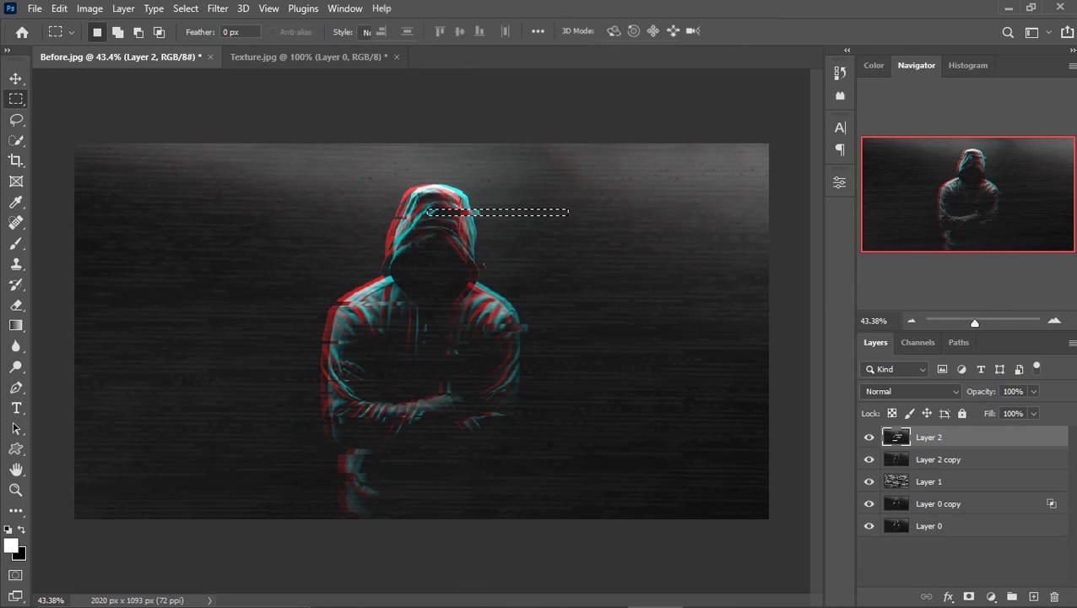
{"action": "key", "text": "ctrl+d"}
{"action": "key", "text": "ctrl+shift+d"}
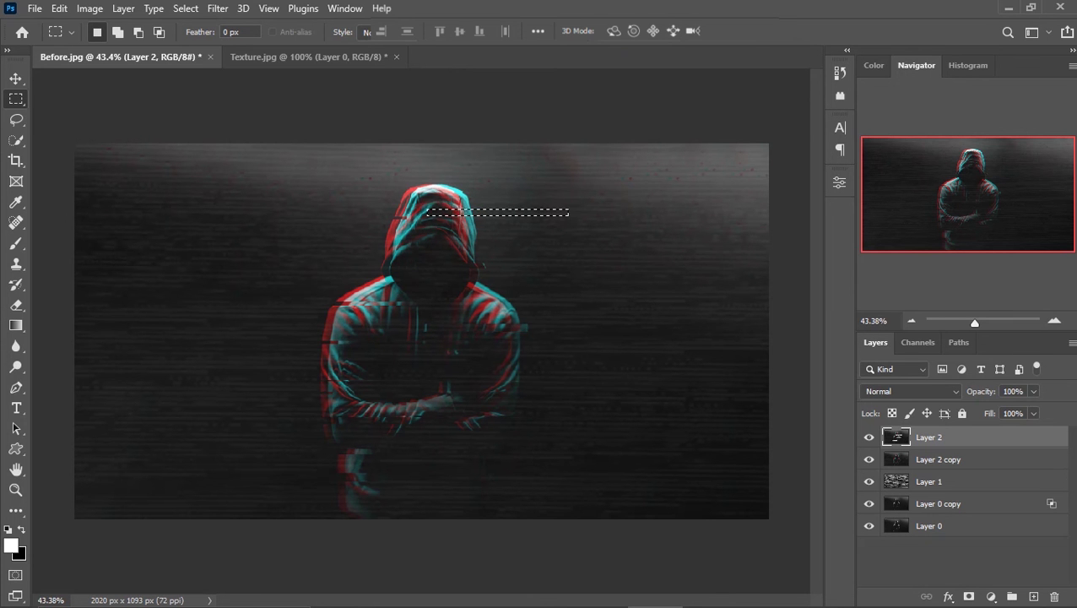
{"action": "key", "text": "ctrl+Right"}
{"action": "key", "text": "ctrl+d"}
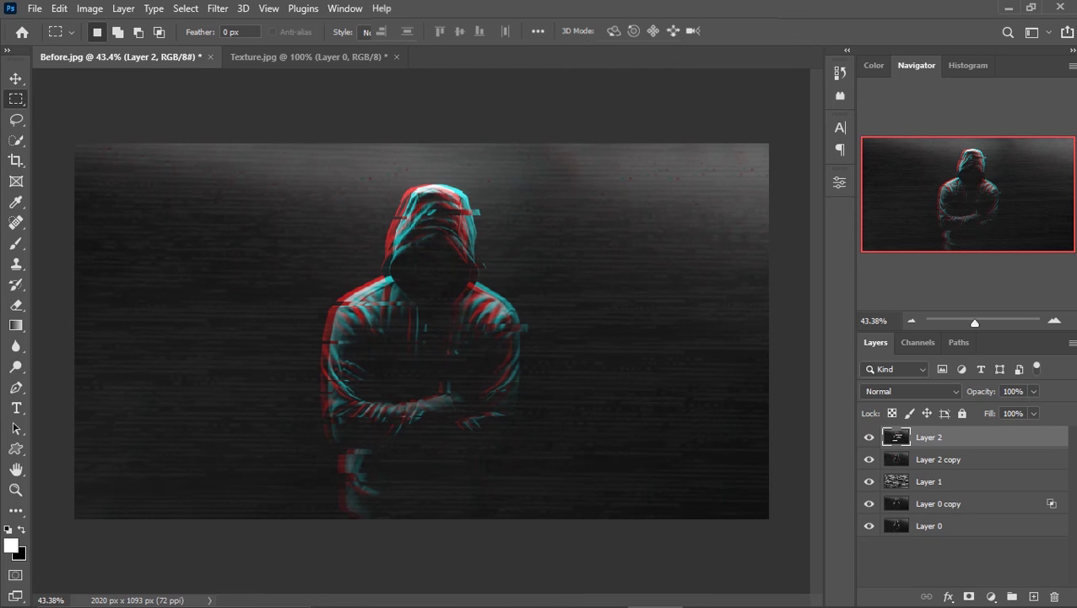
{"action": "left_click_drag", "start_coordinate": [417, 232], "coordinate": [705, 237]}
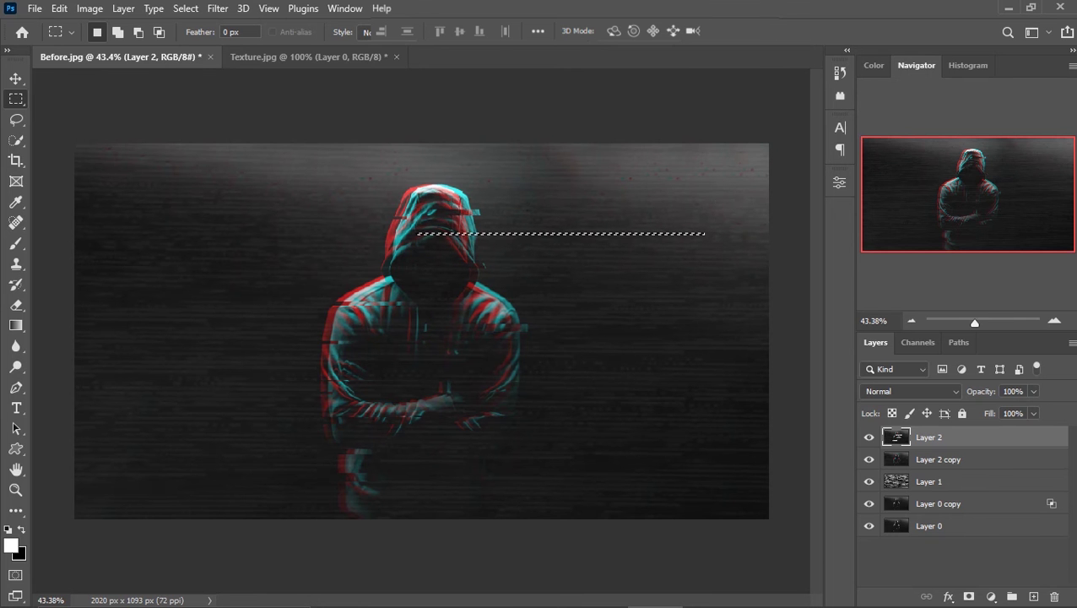
{"action": "key", "text": "ctrl+d"}
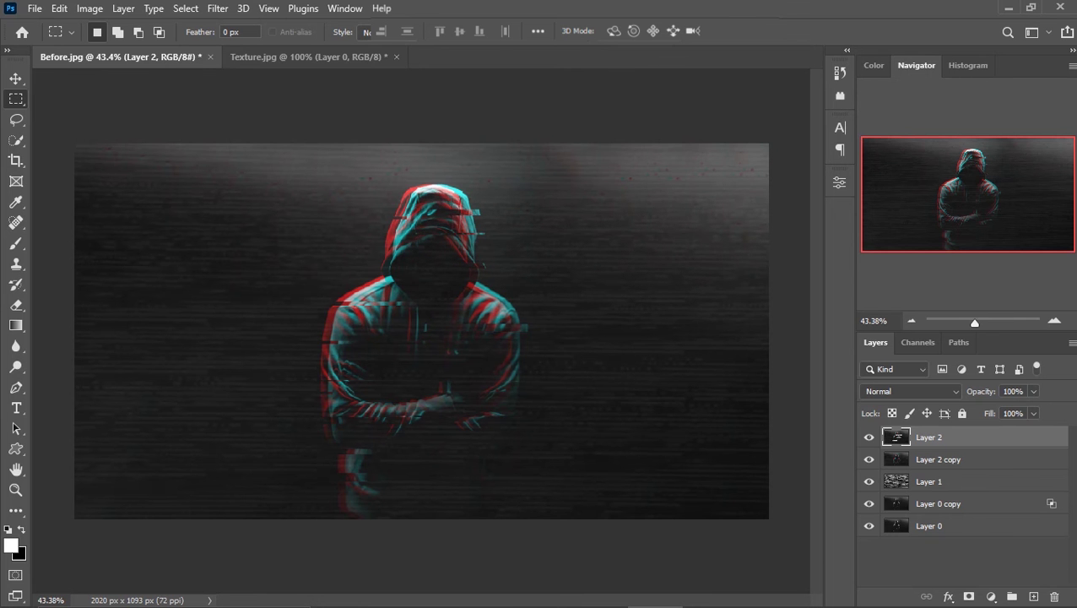
{"action": "scroll", "coordinate": [422, 331], "scroll_direction": "down", "scroll_amount": 3}
{"action": "scroll", "coordinate": [422, 331], "scroll_direction": "up", "scroll_amount": 3}
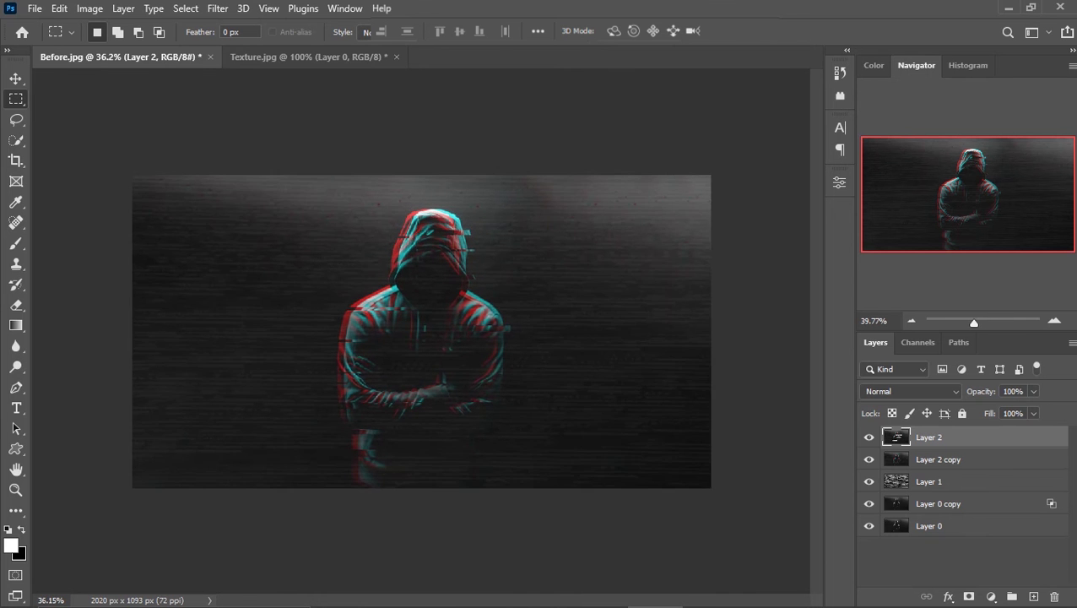
{"action": "scroll", "coordinate": [421, 331], "scroll_direction": "down", "scroll_amount": 1}
{"action": "scroll", "coordinate": [422, 331], "scroll_direction": "down", "scroll_amount": 1}
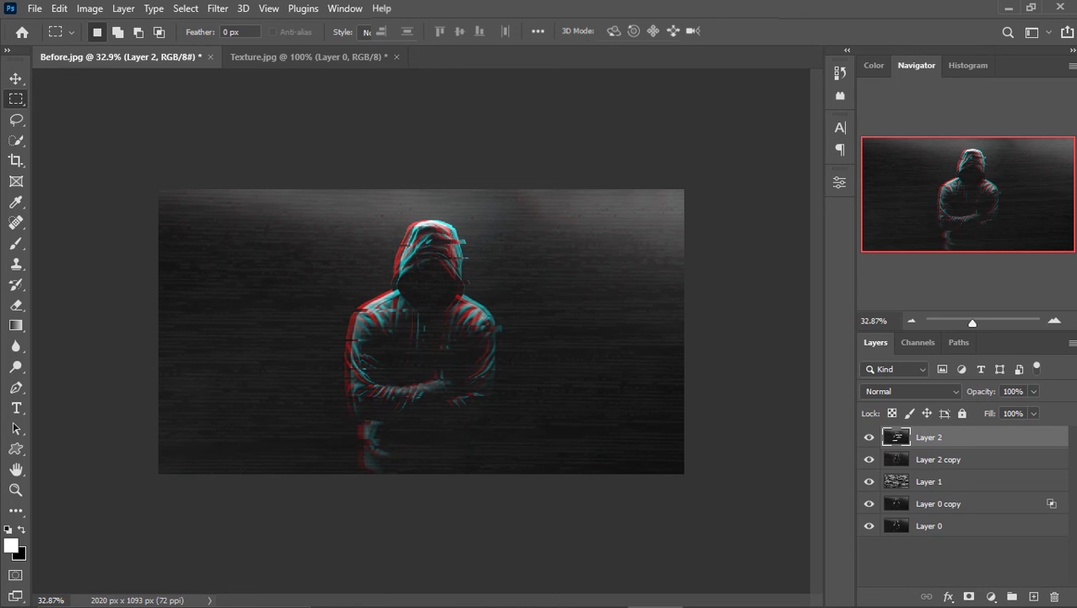
{"action": "key", "text": "v"}
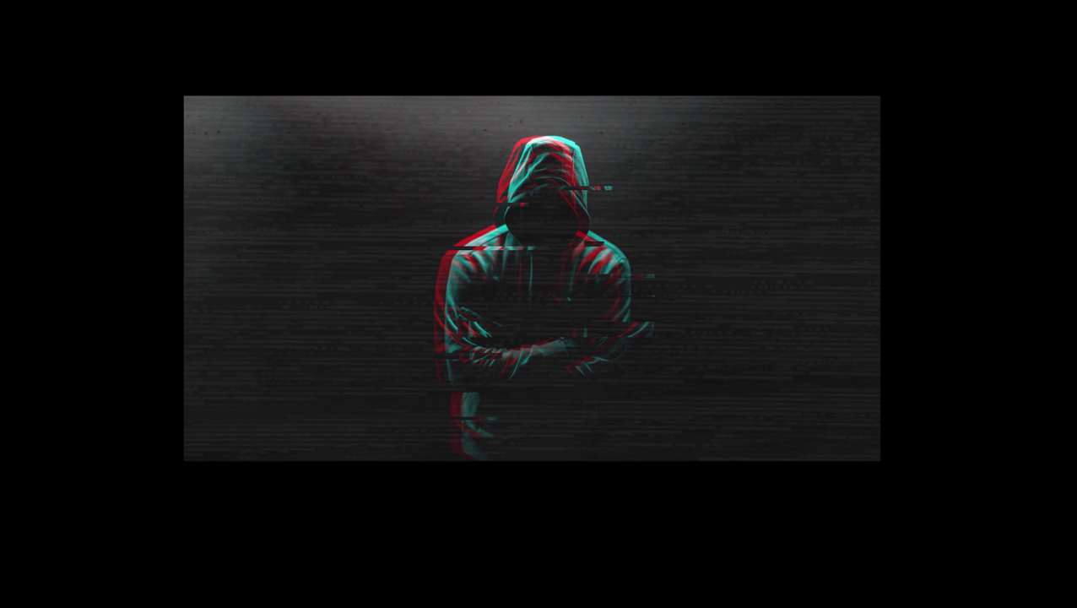